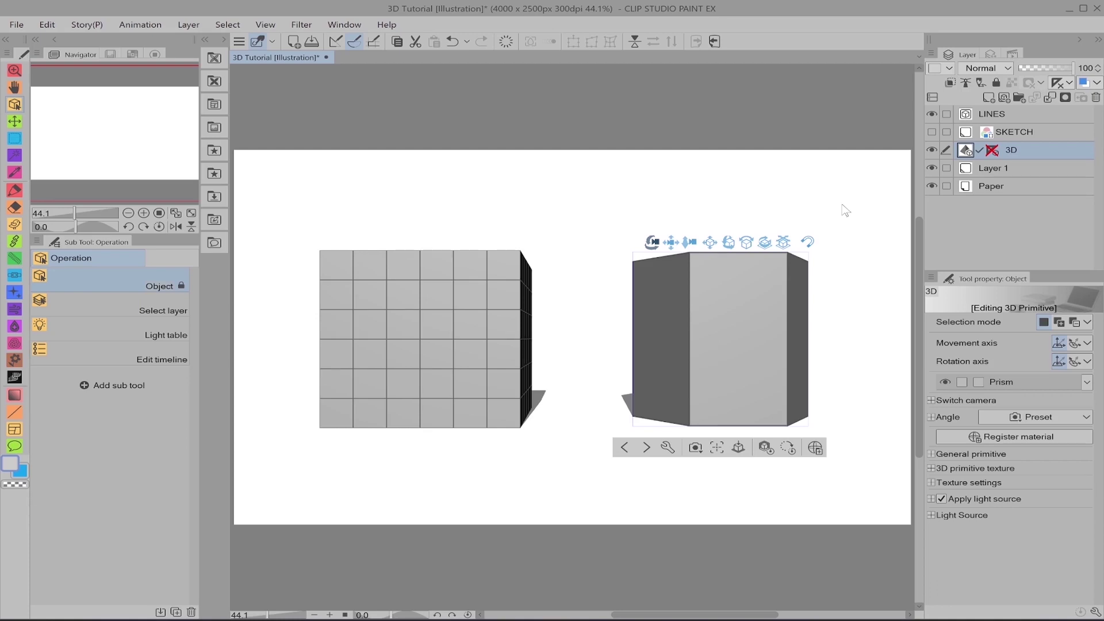
Orbit the camera to a high angle so the cube and prism tops show
left_click_drag(844, 210, 840, 271)
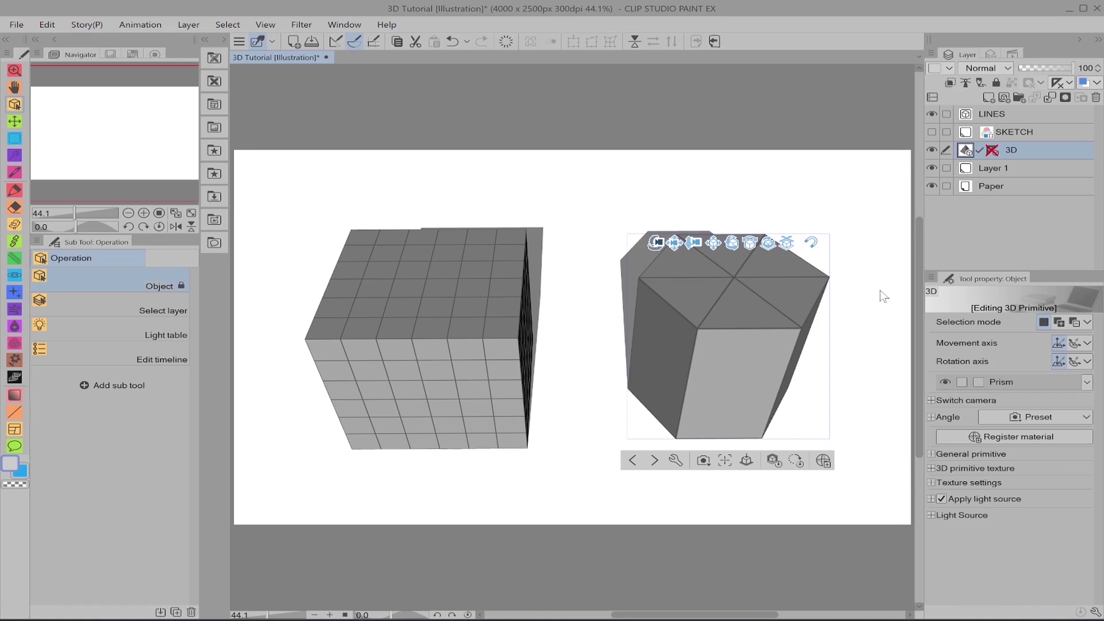
left_click(217, 196)
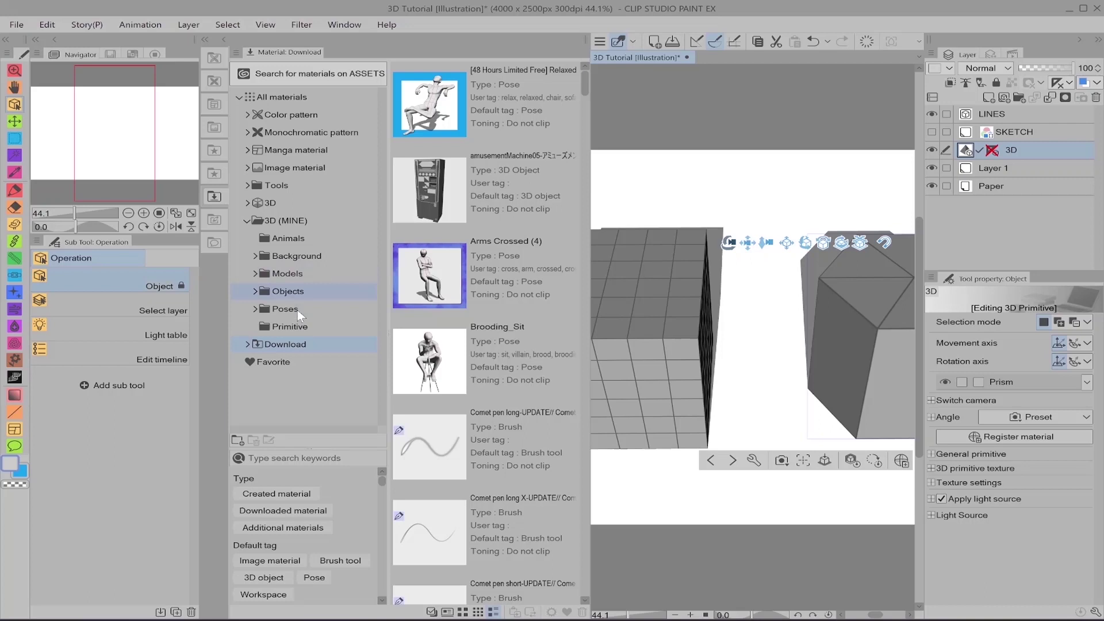
left_click(300, 327)
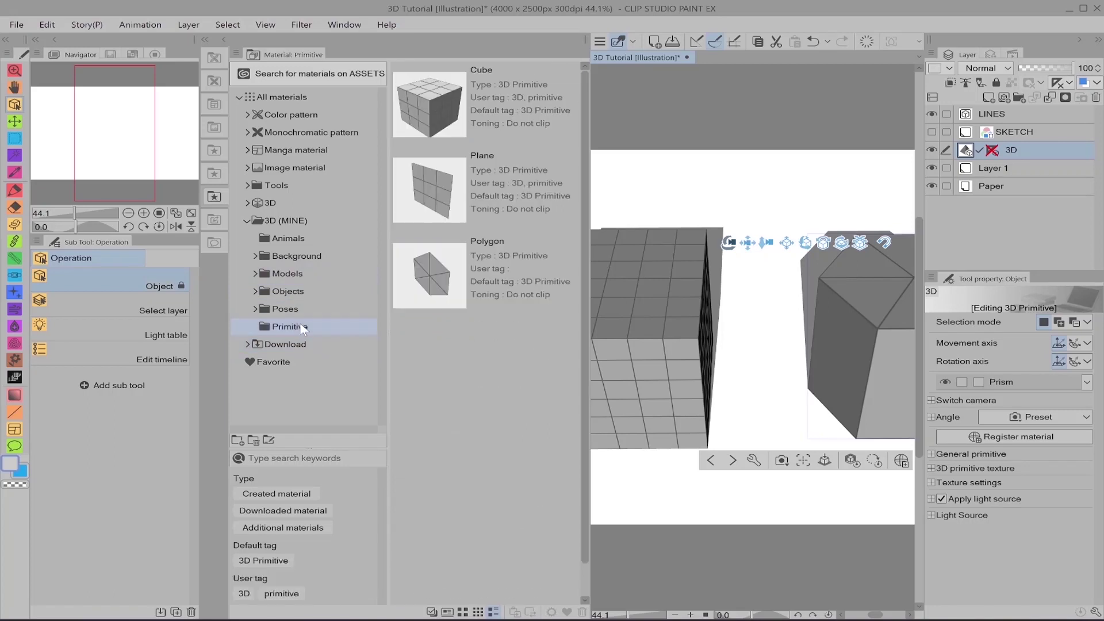
left_click(226, 39)
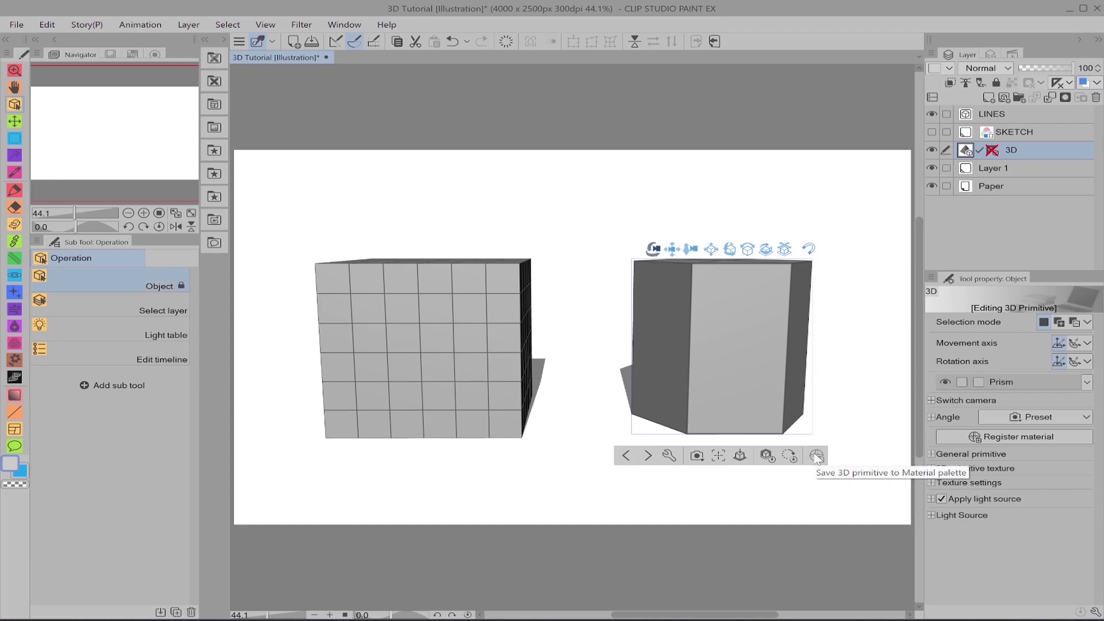
Move and shrink the prism beside the cube, then bring up the 3D tool's Sub Tool Detail
left_click_drag(825, 350, 722, 377)
left_click_drag(673, 273, 746, 347)
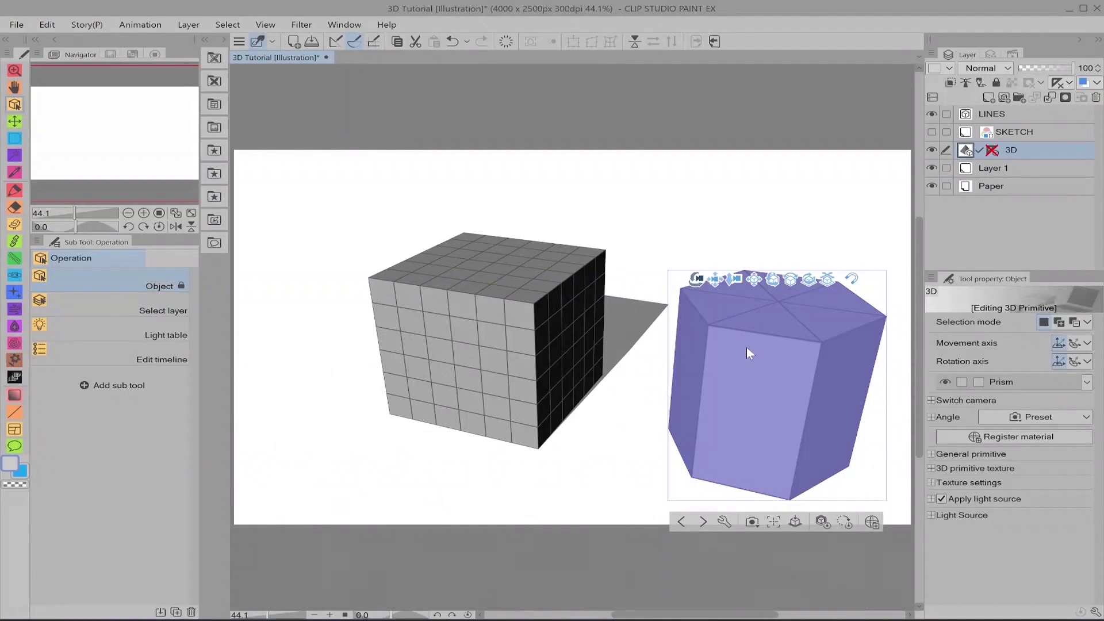
left_click_drag(766, 443, 567, 266)
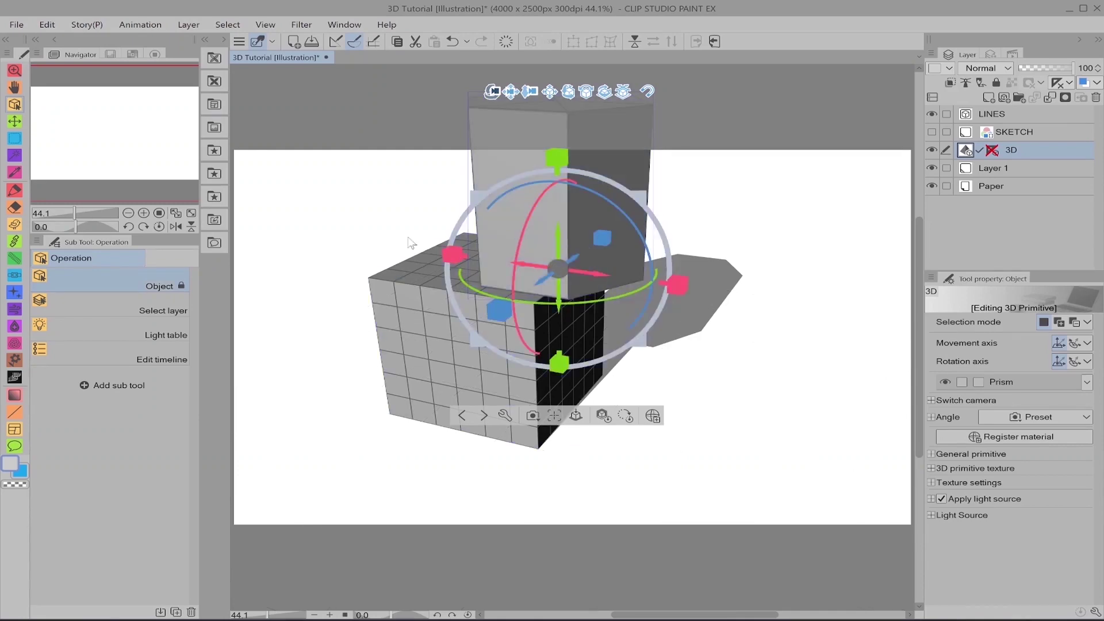
left_click_drag(652, 203, 565, 266)
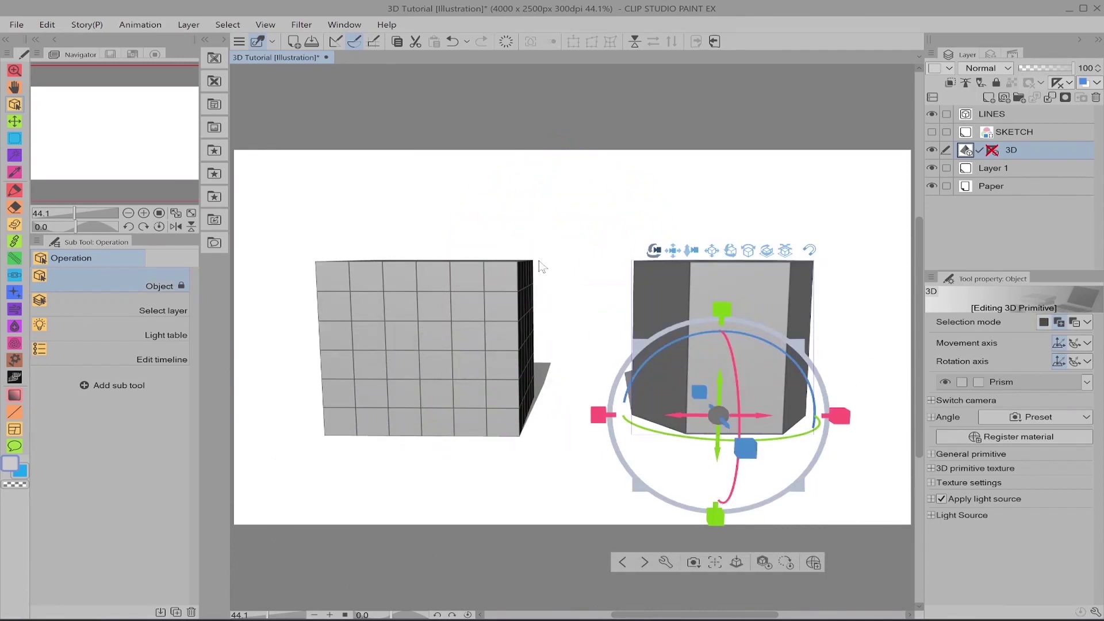
left_click(1096, 611)
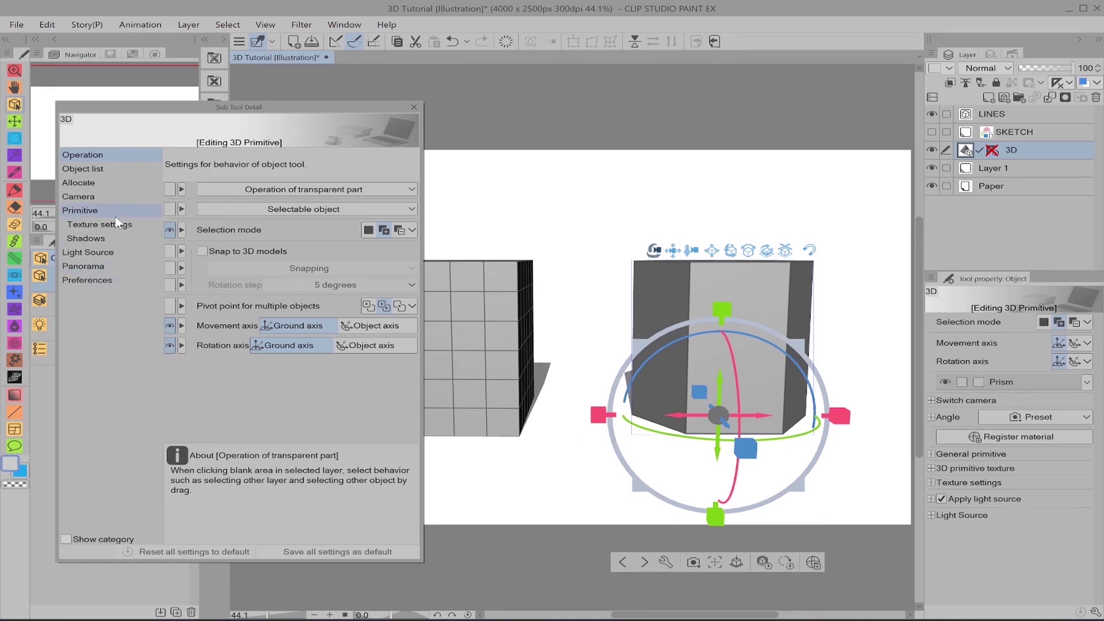
Under Primitive, raise the prism's X divisions from 6 to 10 sides
left_click(76, 216)
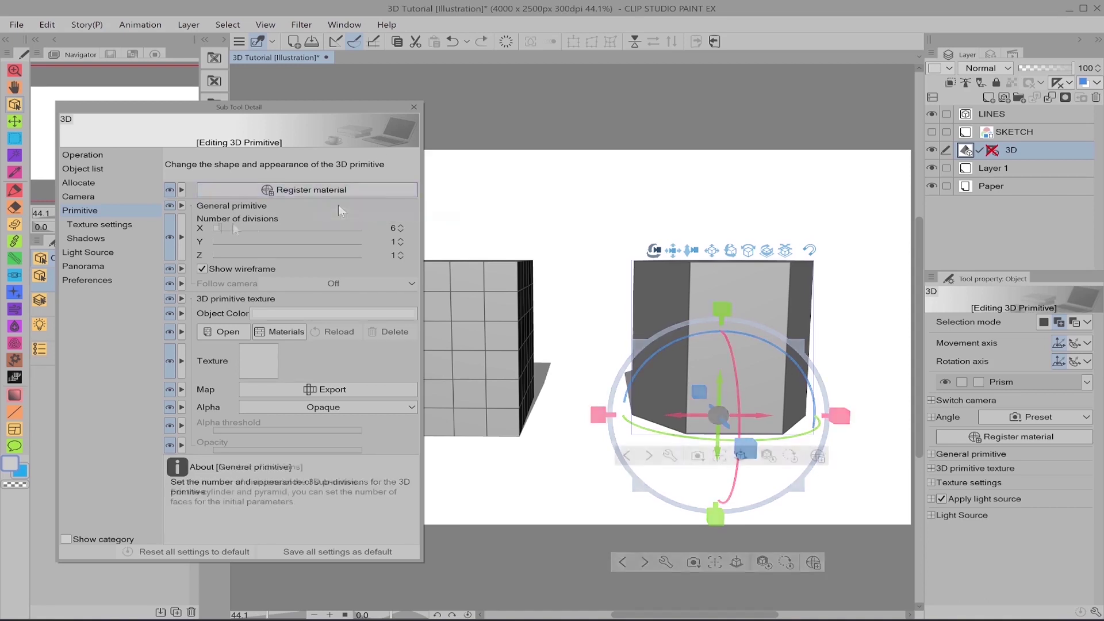
left_click_drag(575, 193, 579, 242)
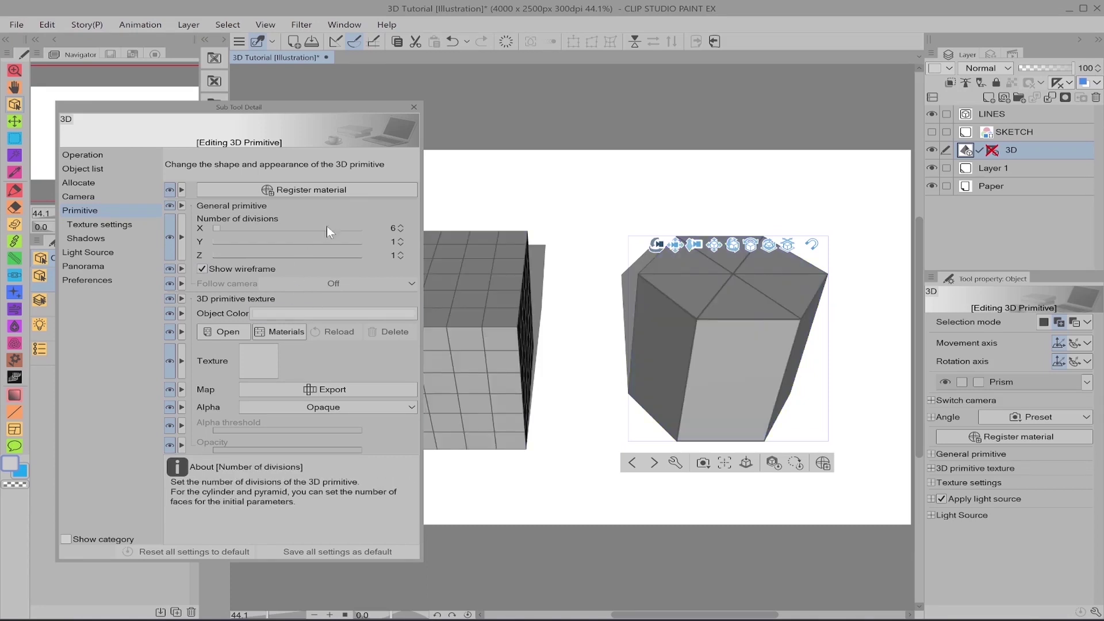
left_click(402, 225)
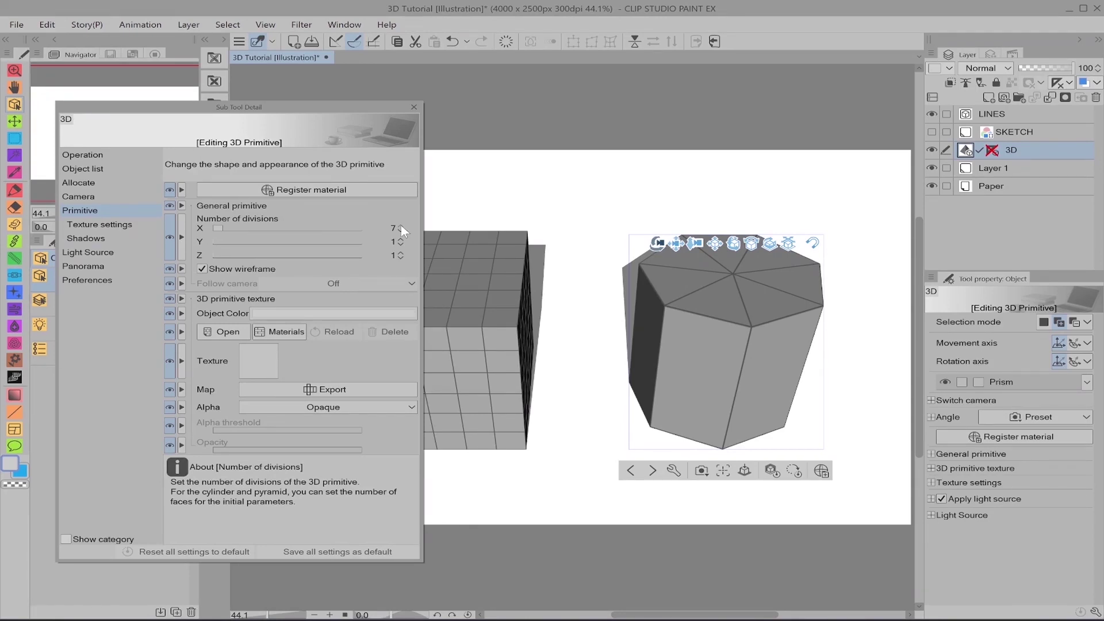
left_click(402, 226)
left_click(401, 226)
left_click(402, 226)
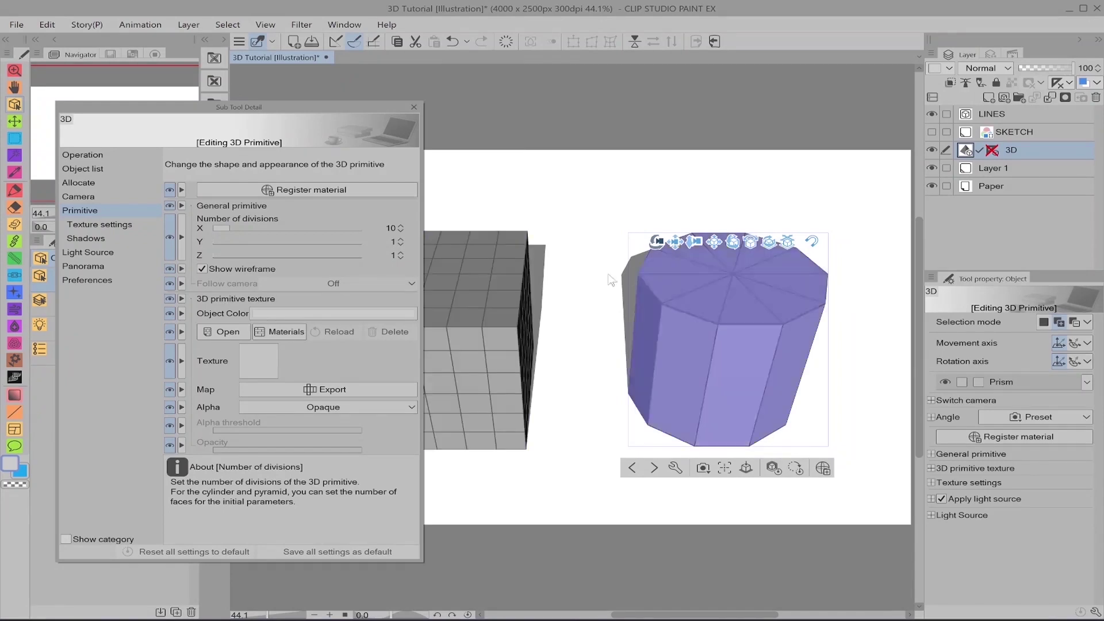
Experiment with the prism's height divisions, raising the bands to 20, then back to 1
left_click(400, 239)
left_click(401, 245)
left_click(400, 238)
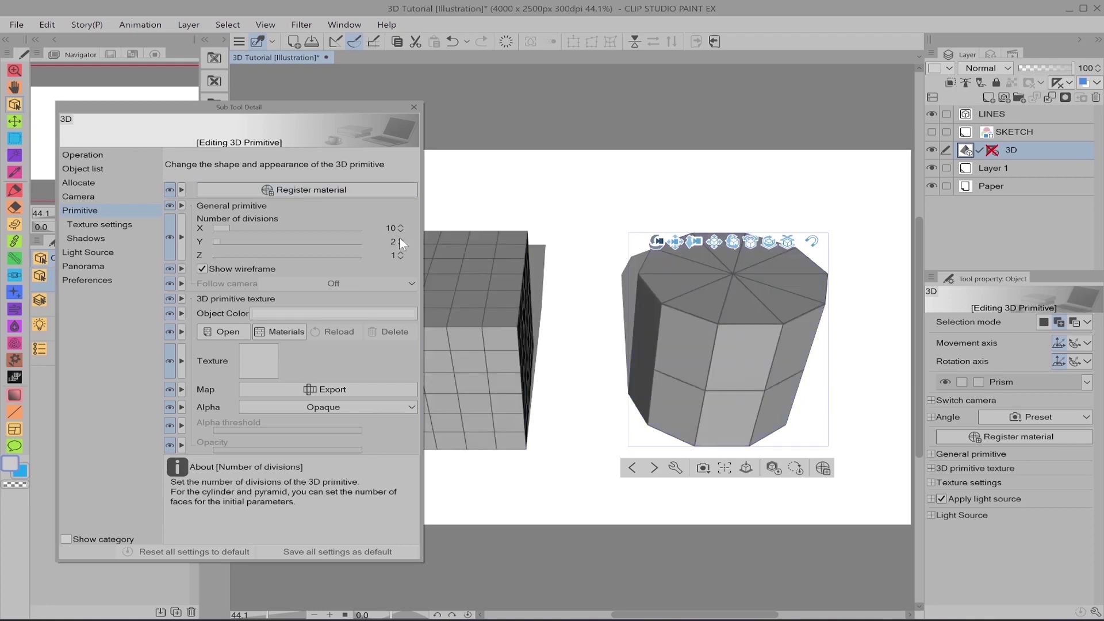
left_click(400, 239)
left_click(399, 239)
left_click(399, 238)
left_click(399, 238)
left_click(399, 239)
left_click(400, 238)
left_click(401, 239)
left_click(400, 239)
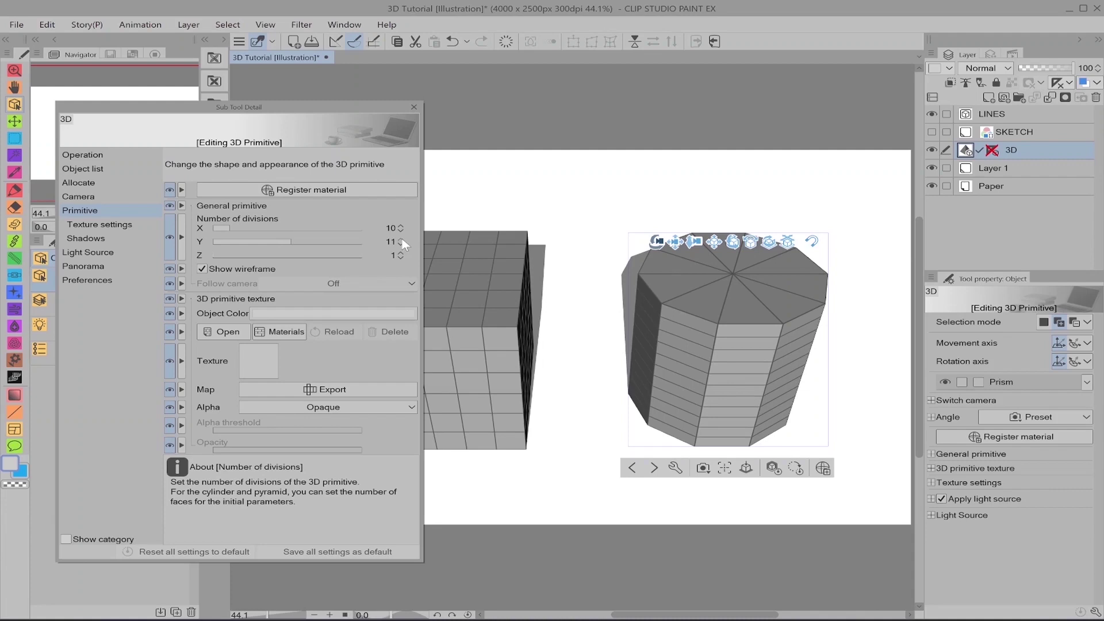
left_click(401, 239)
left_click(401, 238)
left_click(401, 239)
left_click_drag(320, 241, 371, 246)
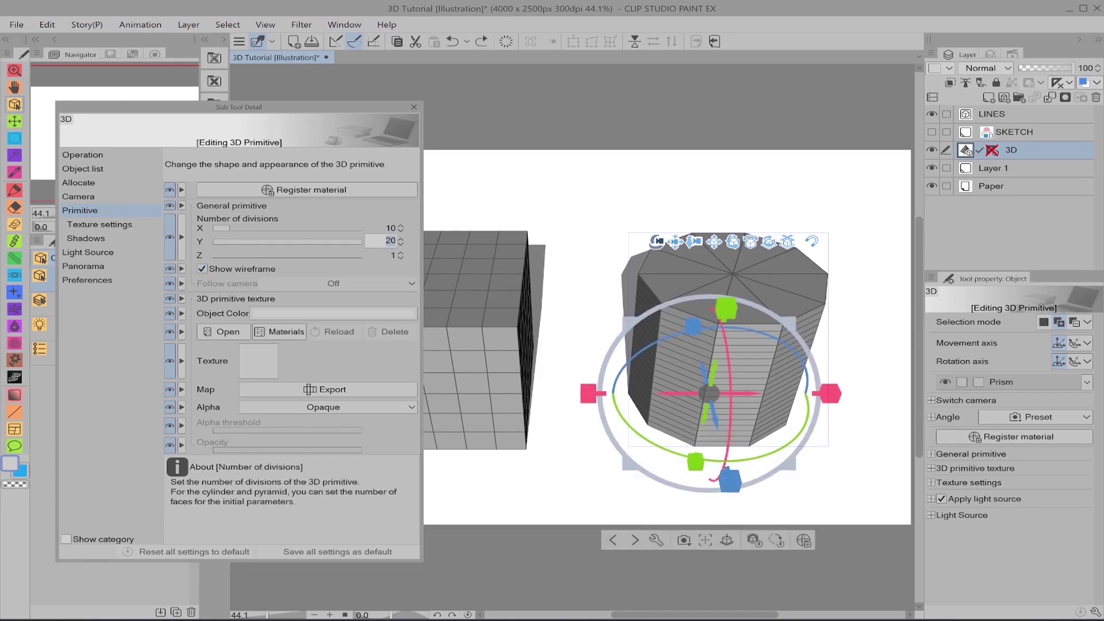
left_click(401, 253)
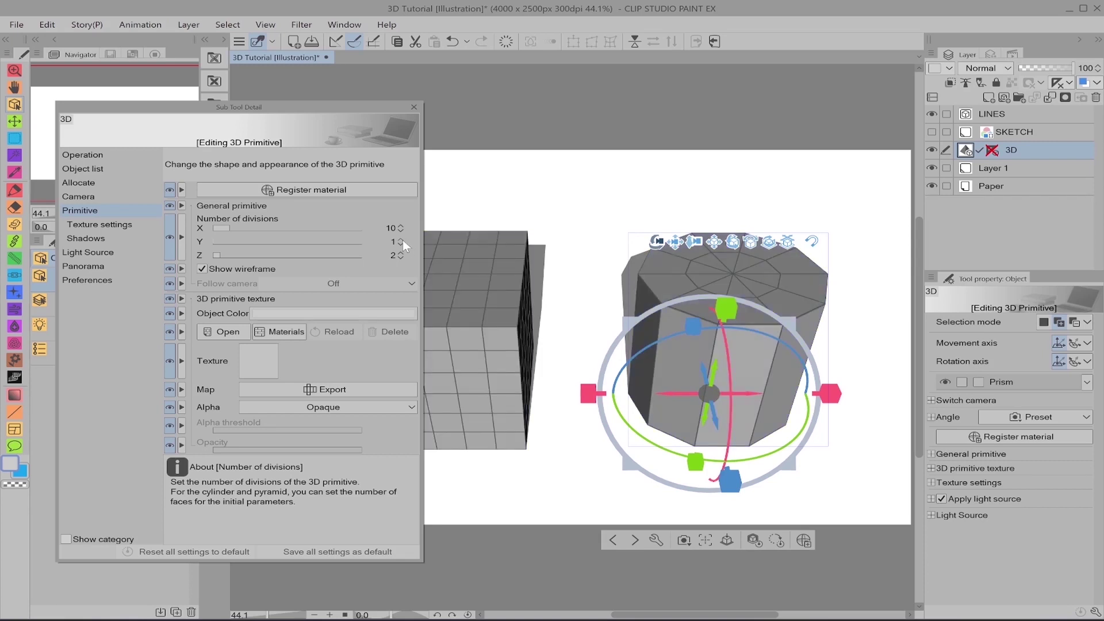
Add top-face divisions and step the prism's side count down to three and back to four
left_click(401, 252)
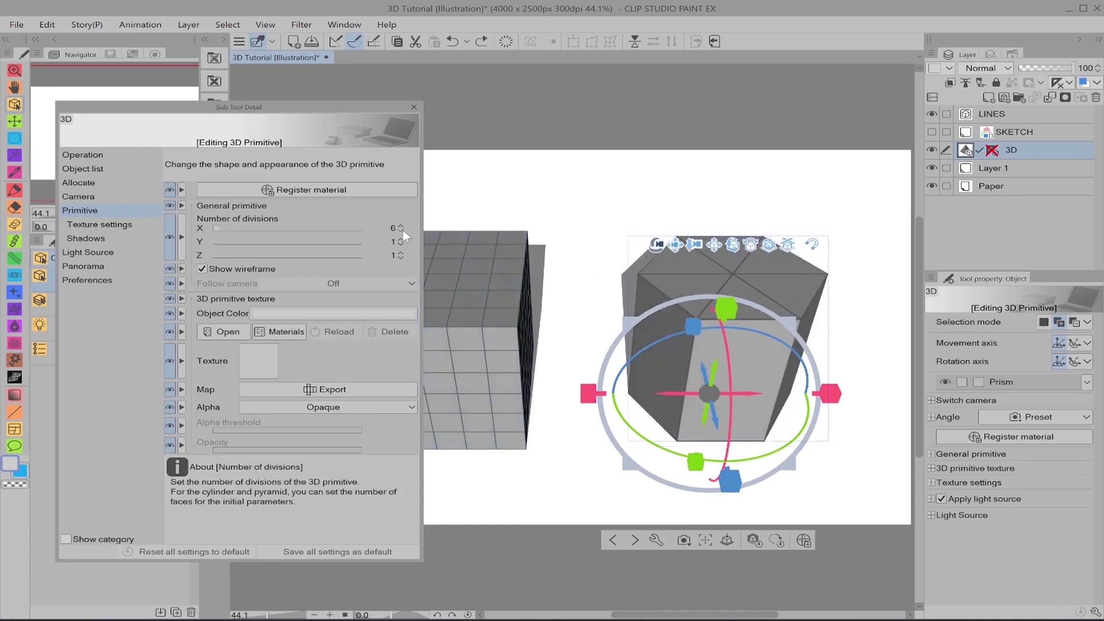
left_click(403, 230)
left_click(403, 229)
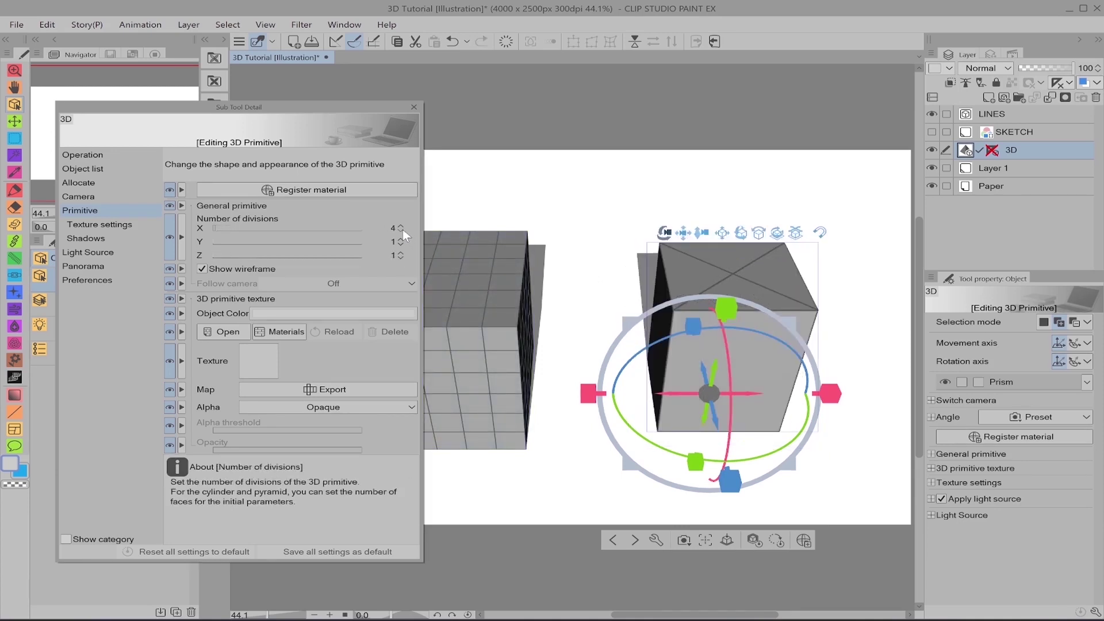
left_click(403, 229)
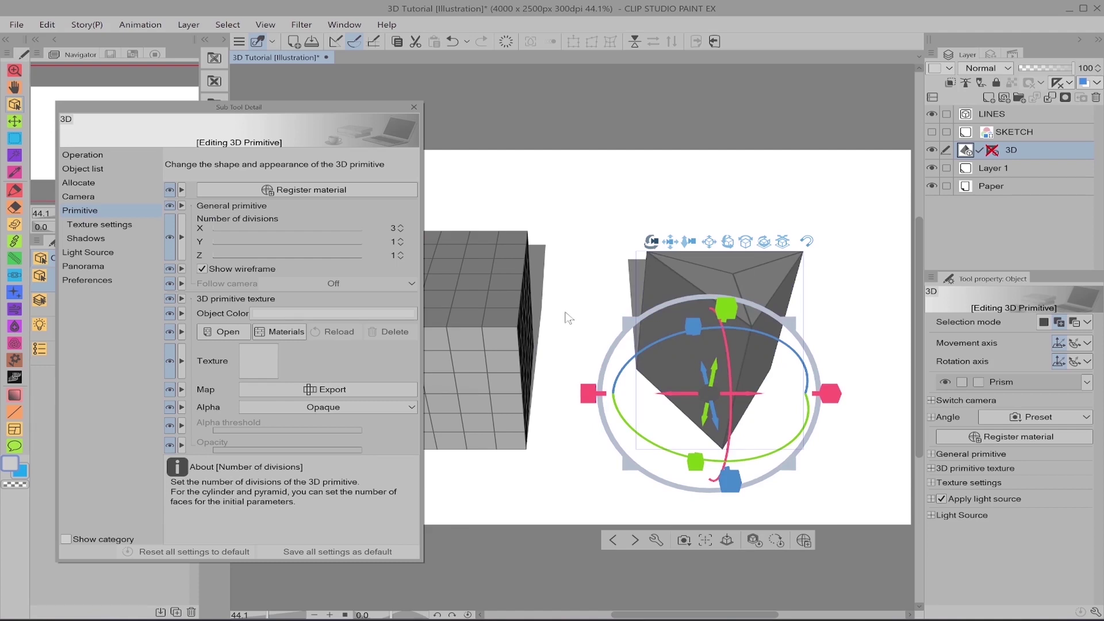
left_click(400, 226)
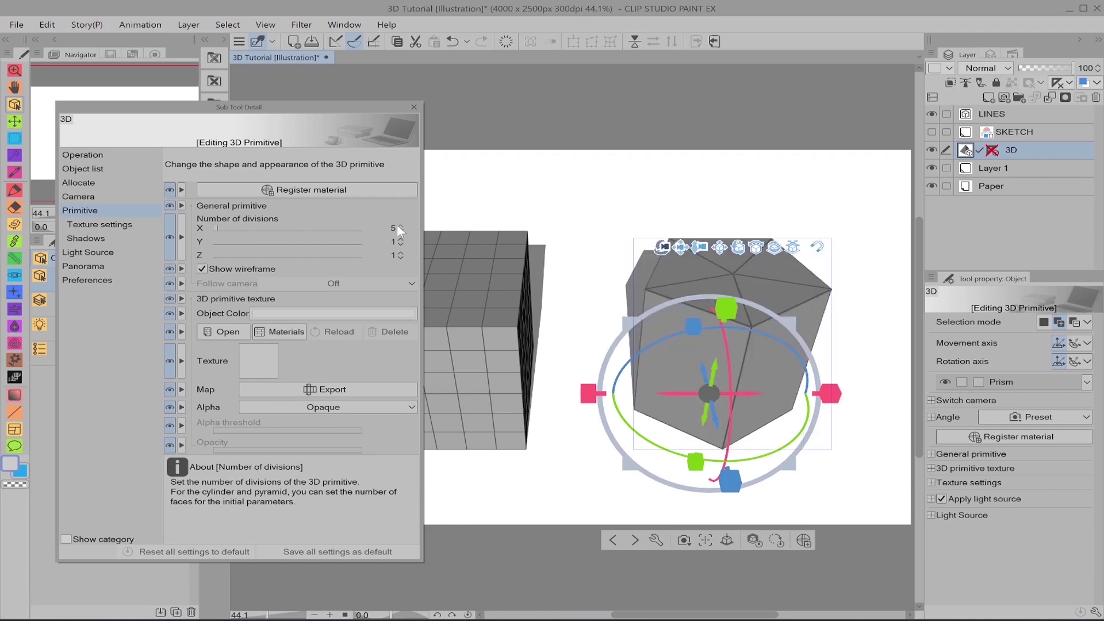
Close the settings and browse the primitive shapes in the 3D (MINE) material folder
key("Escape")
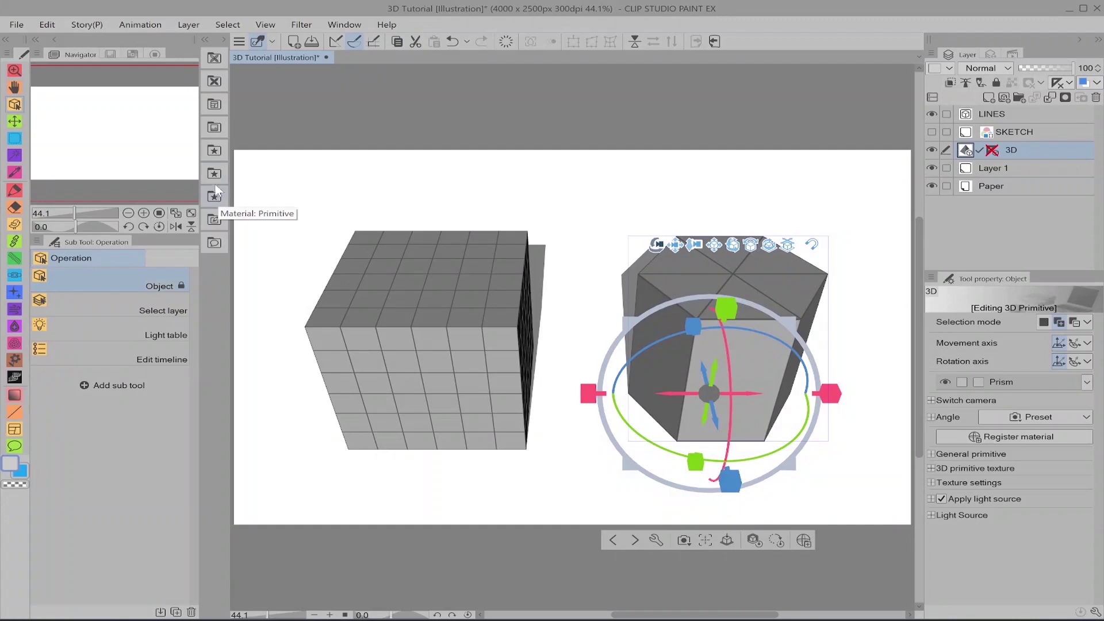
left_click(215, 197)
left_click(245, 222)
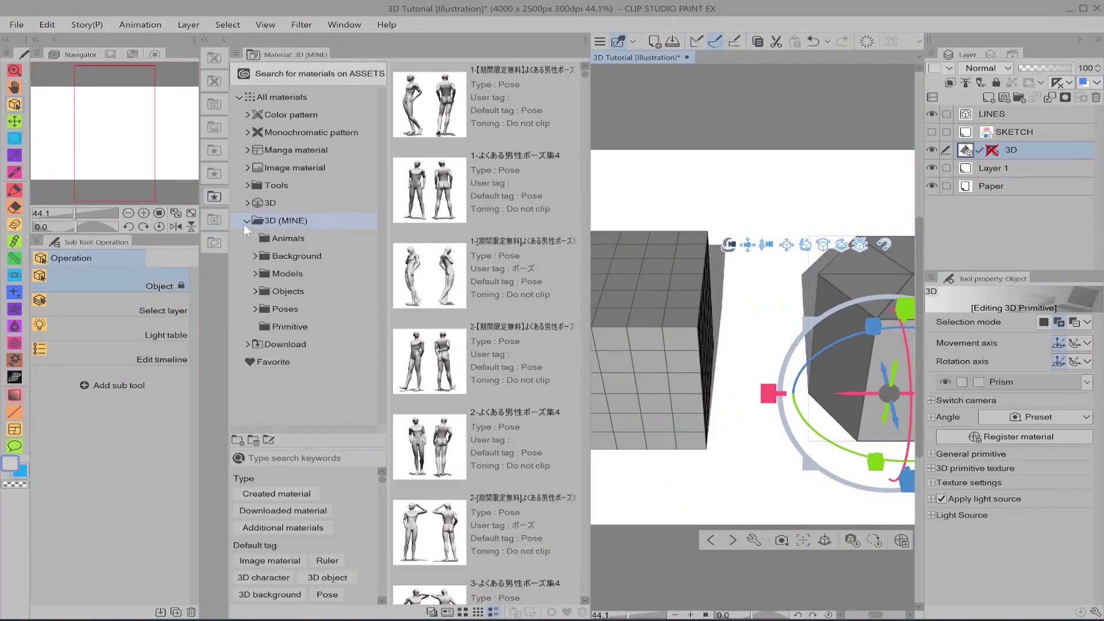
left_click(313, 322)
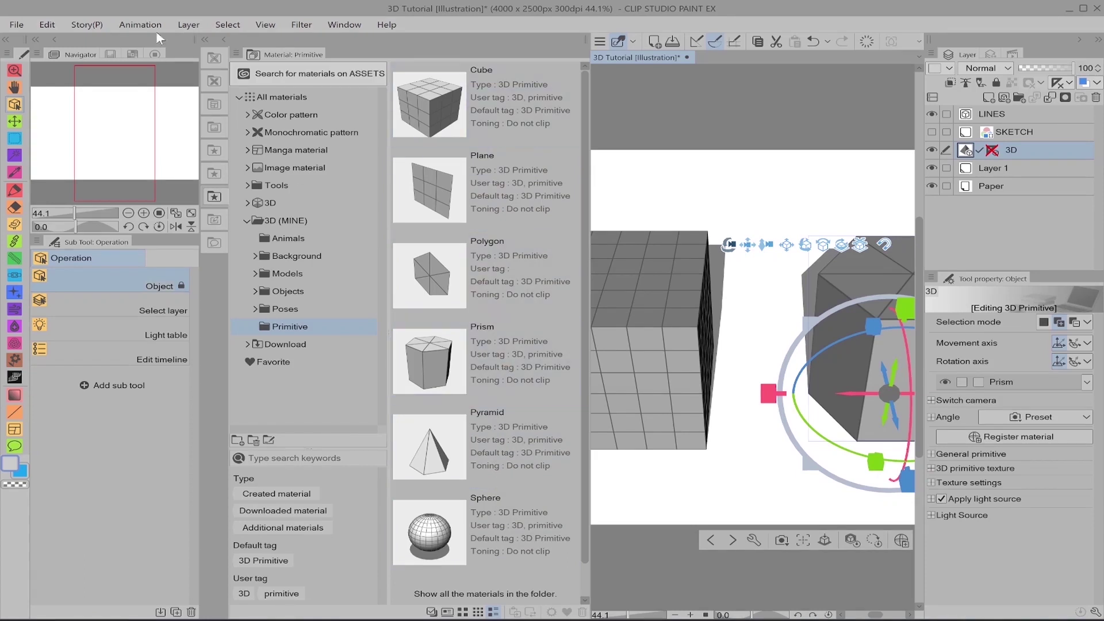
left_click(226, 38)
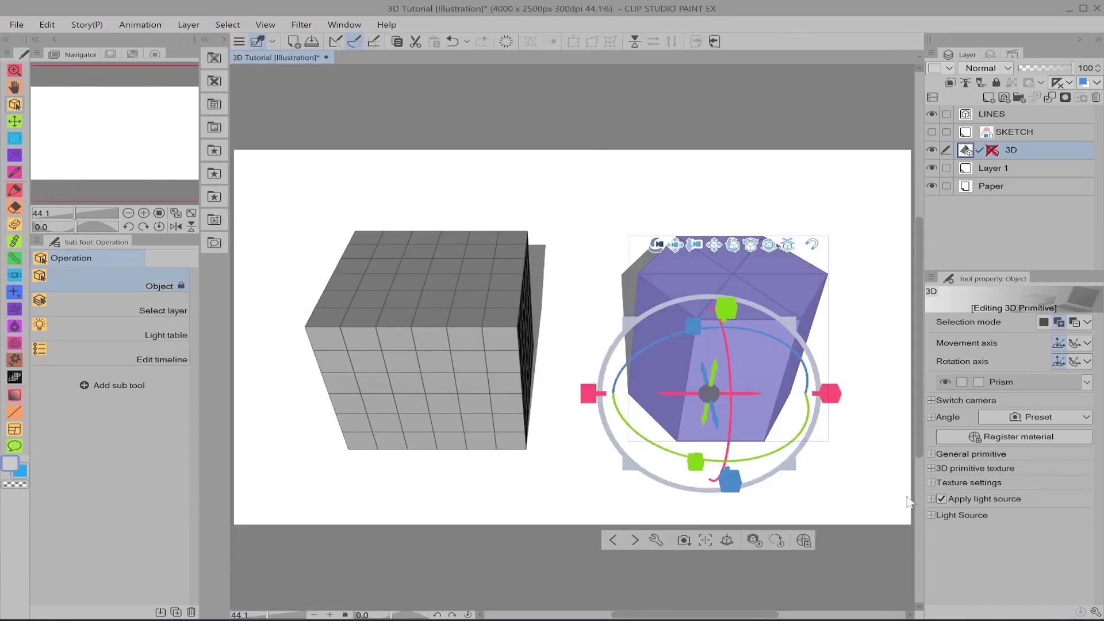
Reopen the primitive settings and make the prism a smooth 64-sided cylinder
left_click(1092, 612)
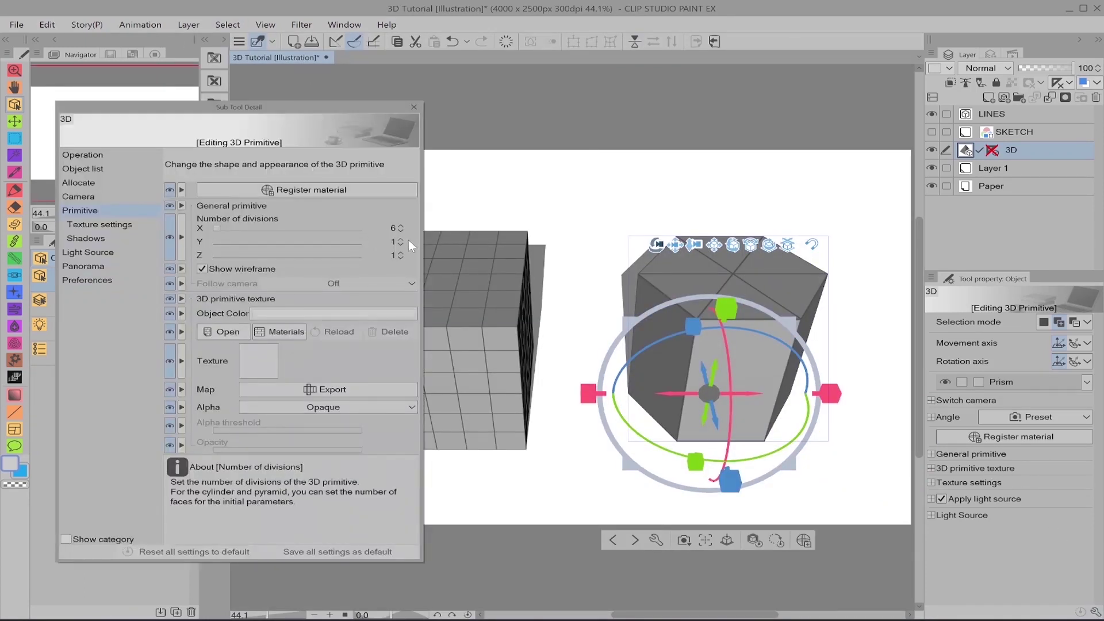
left_click_drag(216, 225, 368, 228)
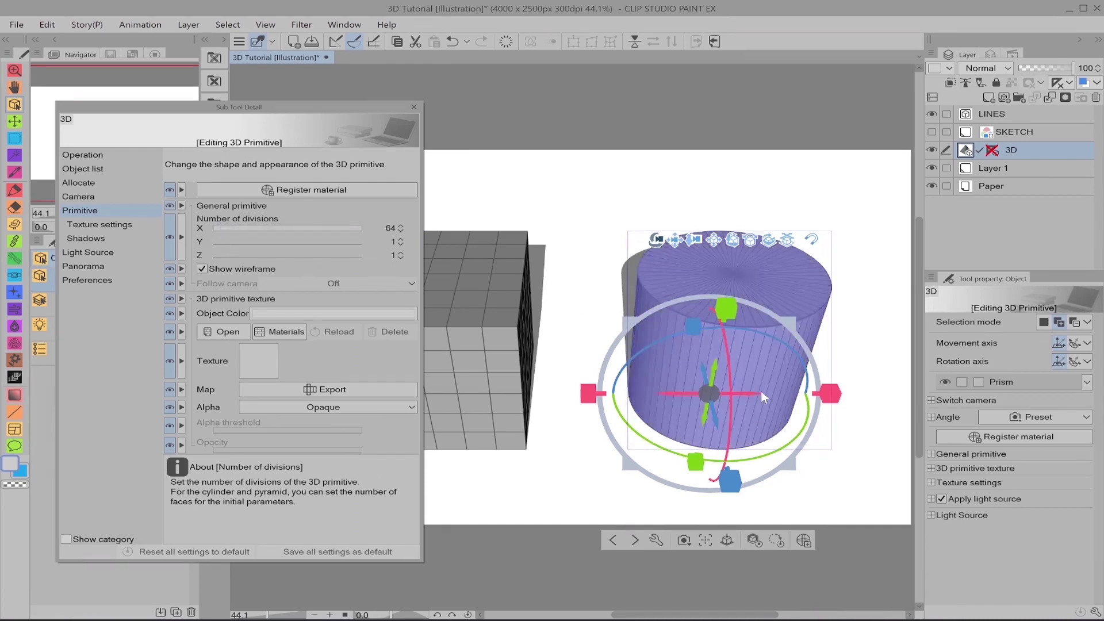
left_click_drag(845, 322, 842, 230)
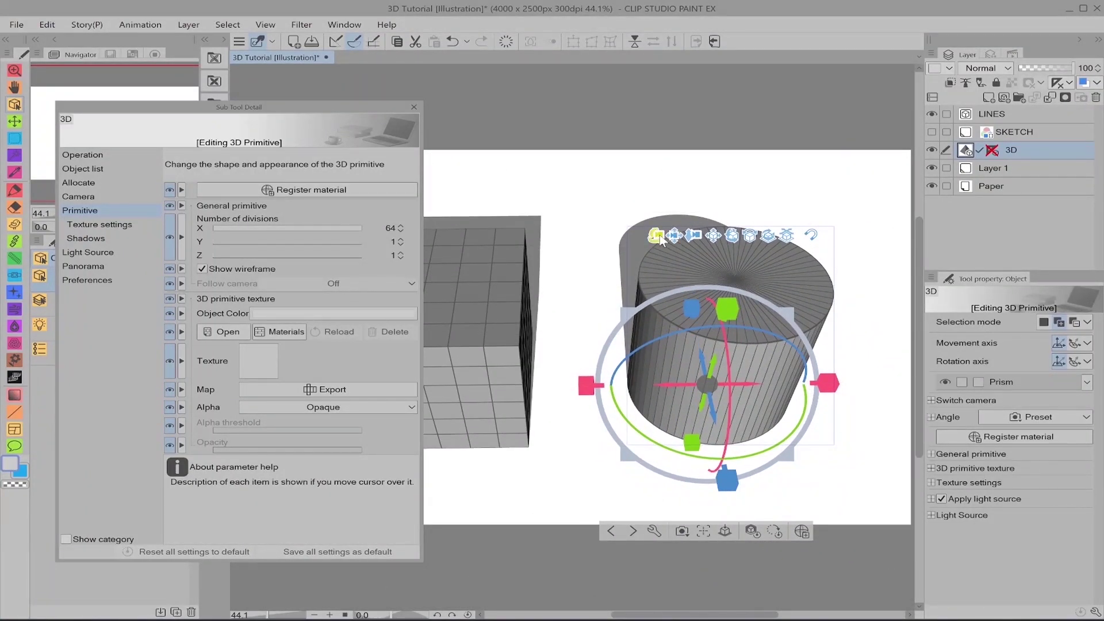
left_click(355, 228)
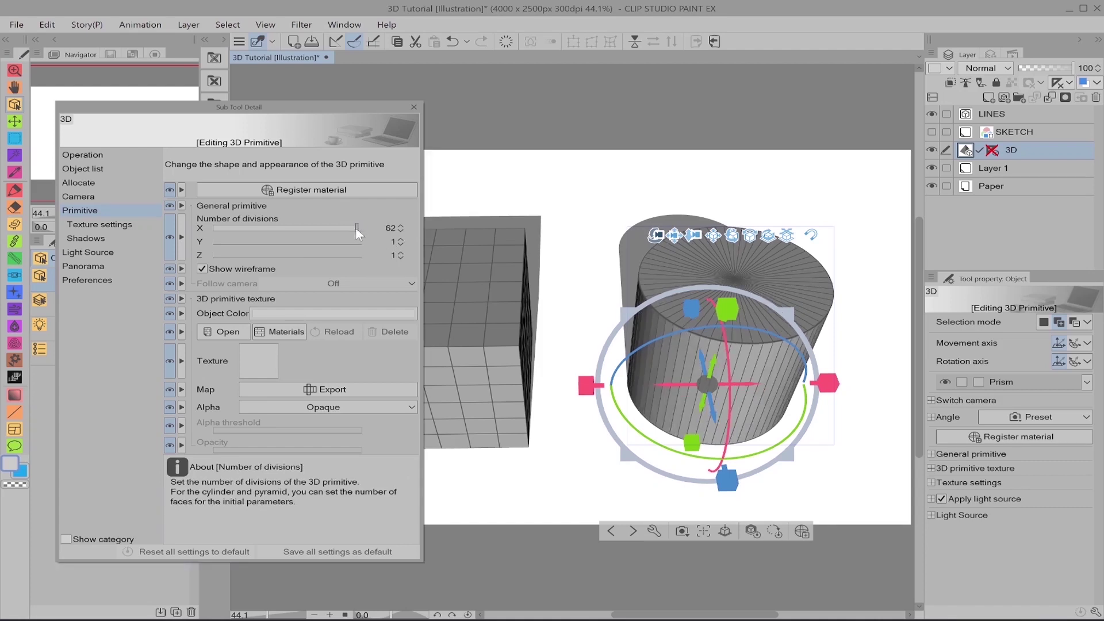
left_click_drag(374, 230, 213, 242)
Return it to a six-sided prism with 3 and 7 divisions and hide the wireframe
left_click(220, 241)
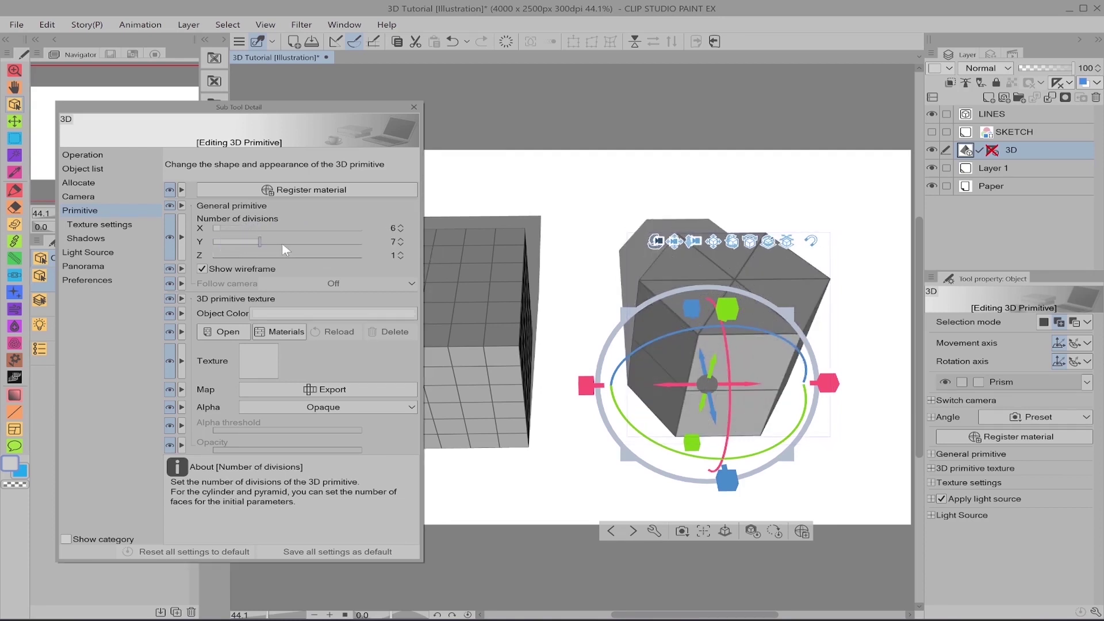
left_click(228, 242)
left_click(260, 255)
left_click(240, 268)
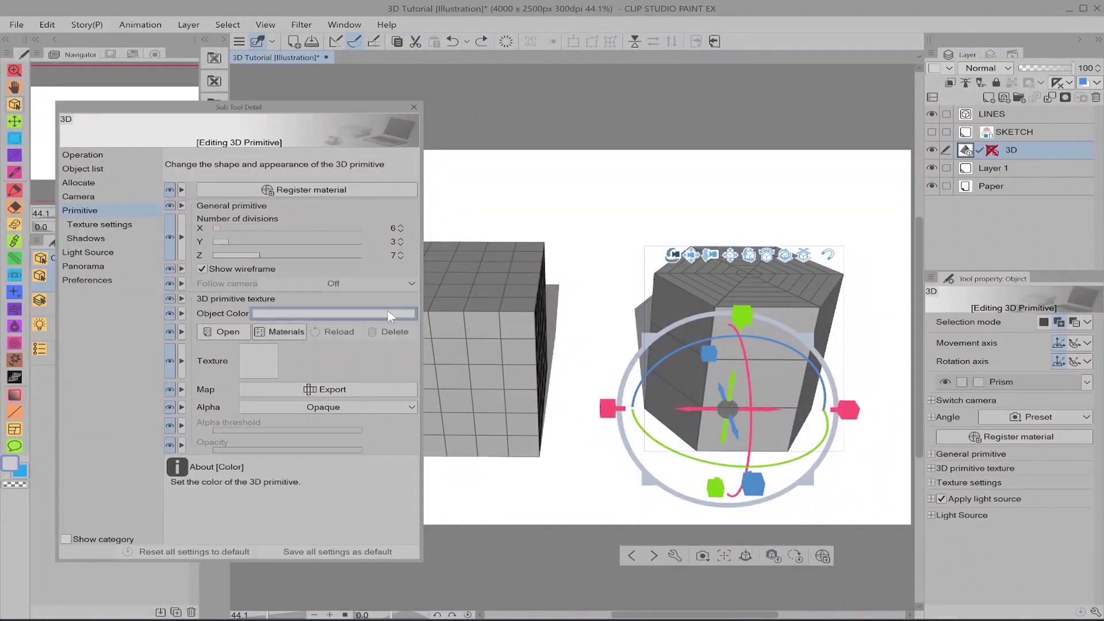
Pick white for the prism's Object Color and confirm it
left_click(388, 315)
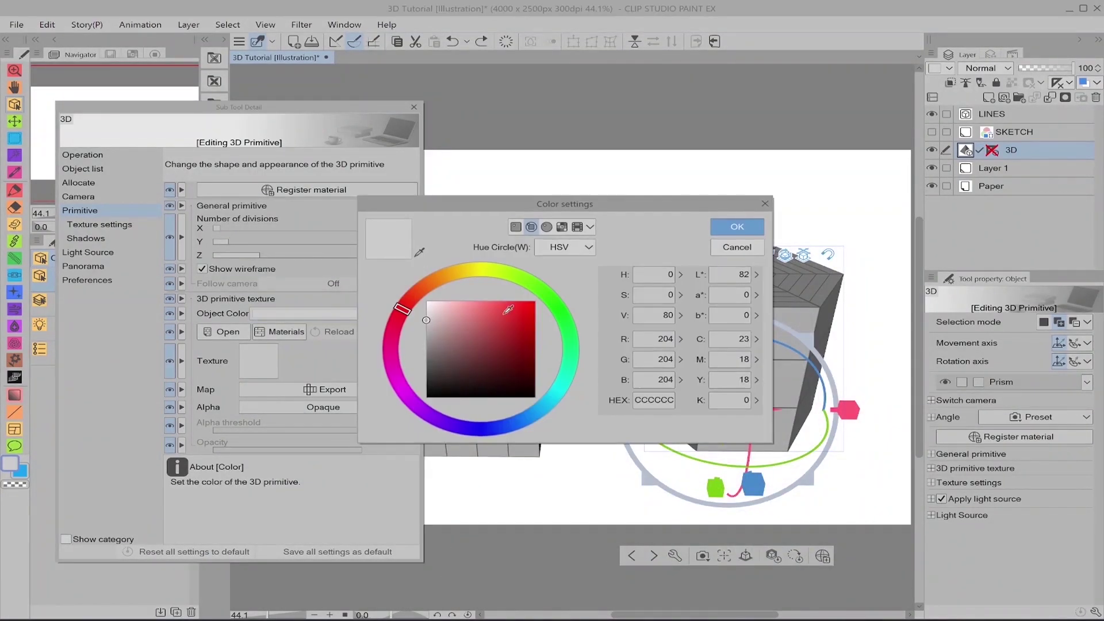
left_click(742, 230)
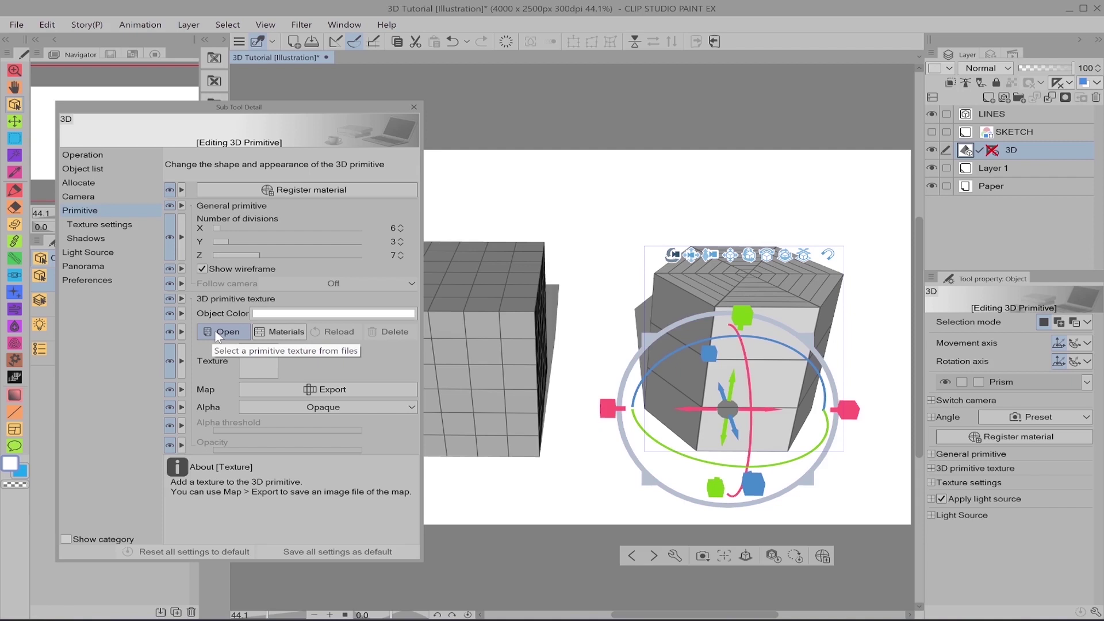
Search materials for 'flower' and apply the Spider Lily texture to the prism
left_click(270, 332)
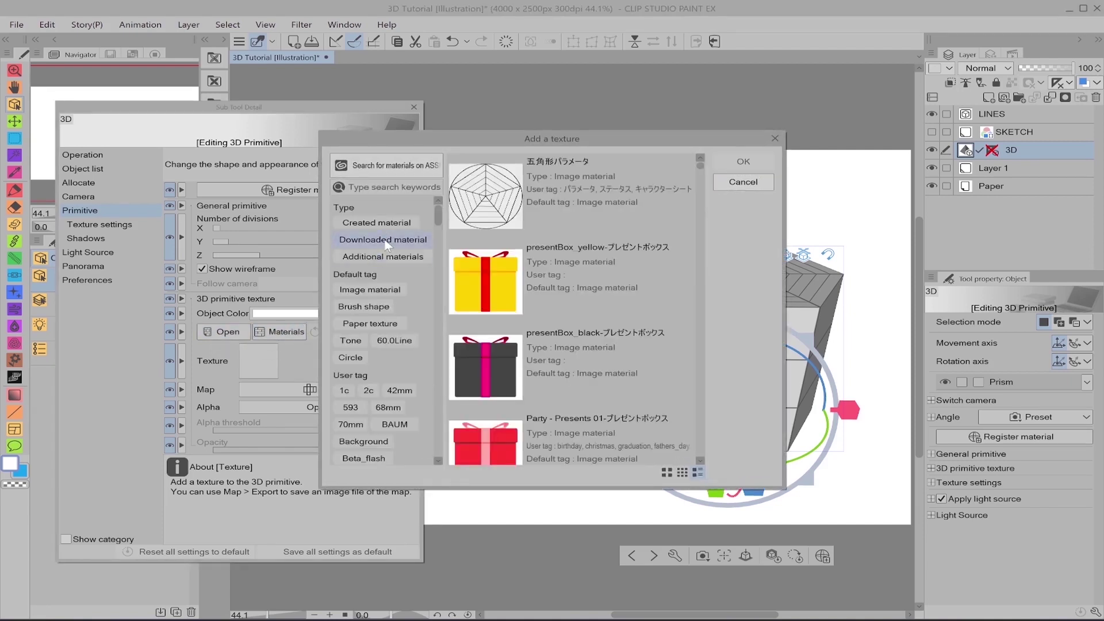
left_click(391, 186)
type("f")
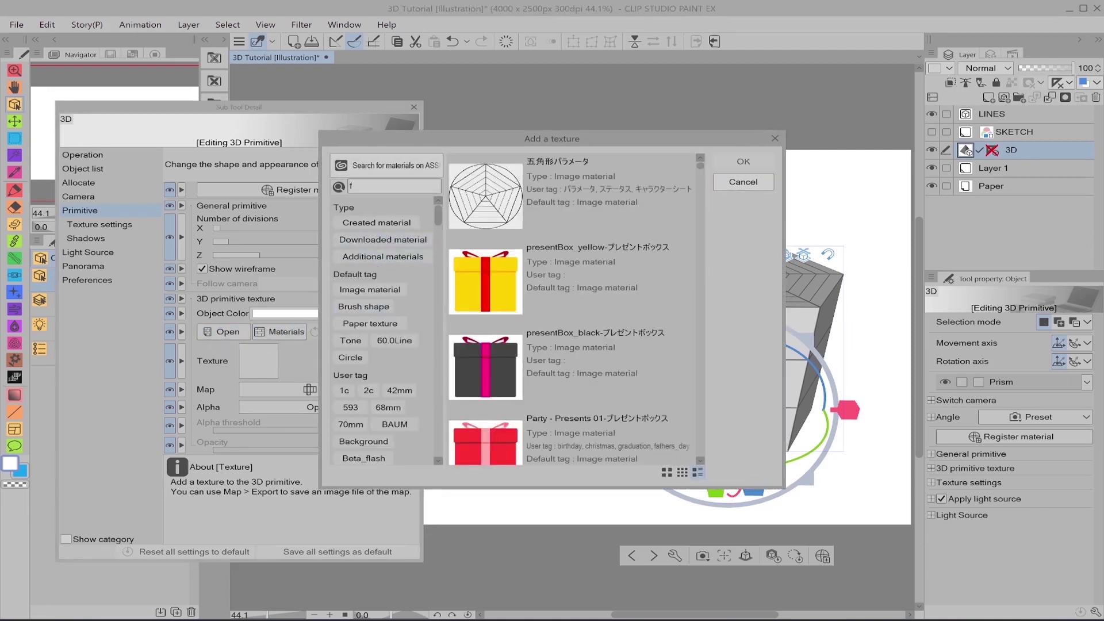
type("lower")
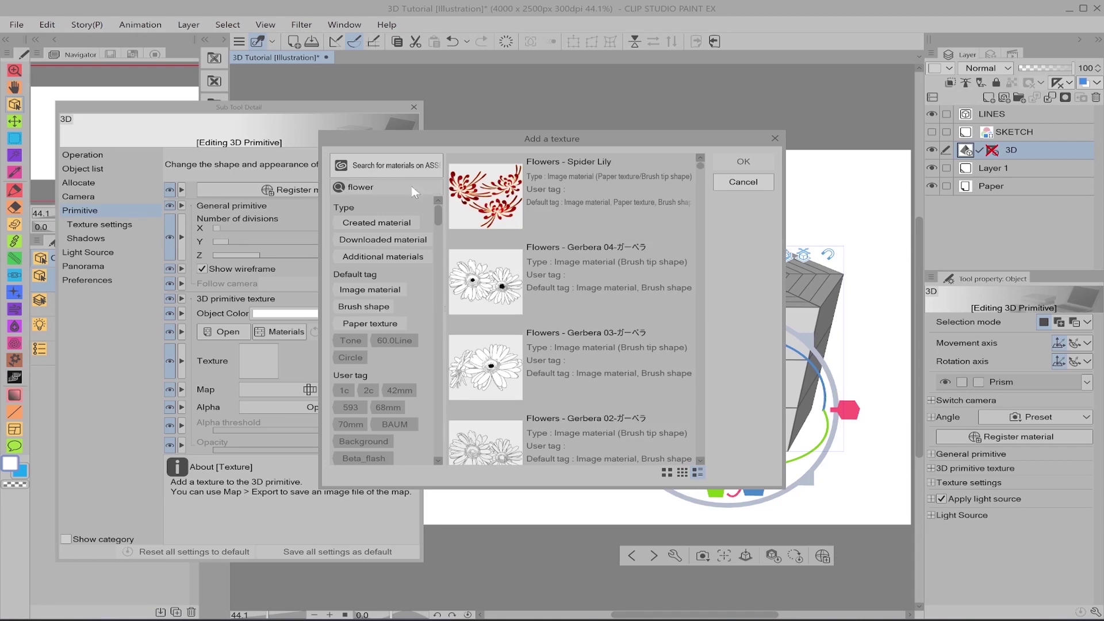
left_click(592, 180)
left_click(738, 159)
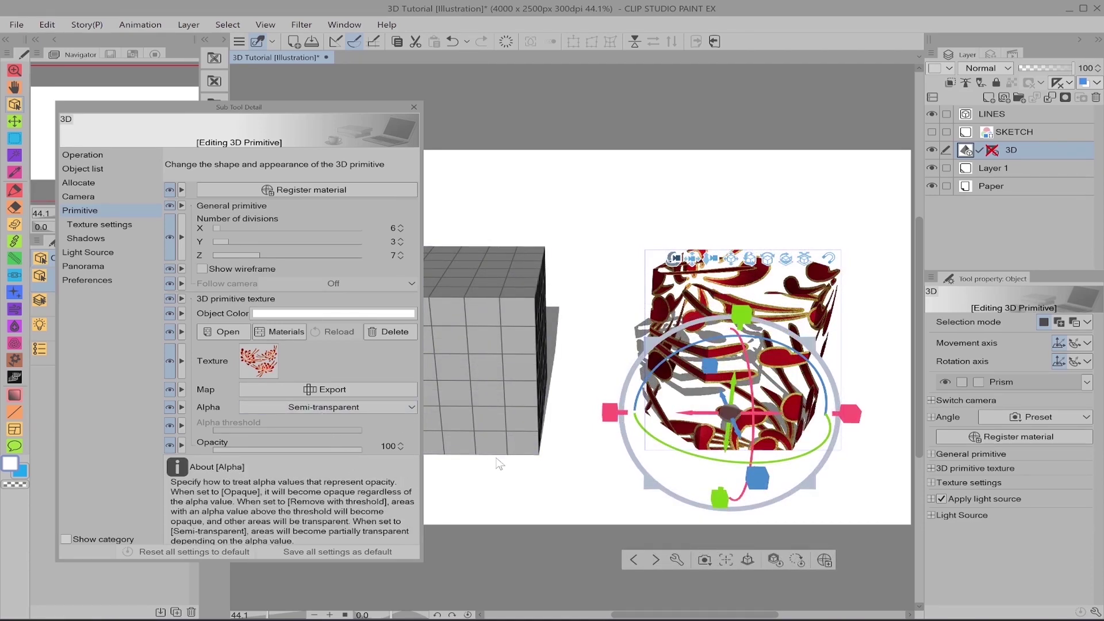
Set the texture's transparency handling to fully opaque, then delete the flower texture
left_click(393, 407)
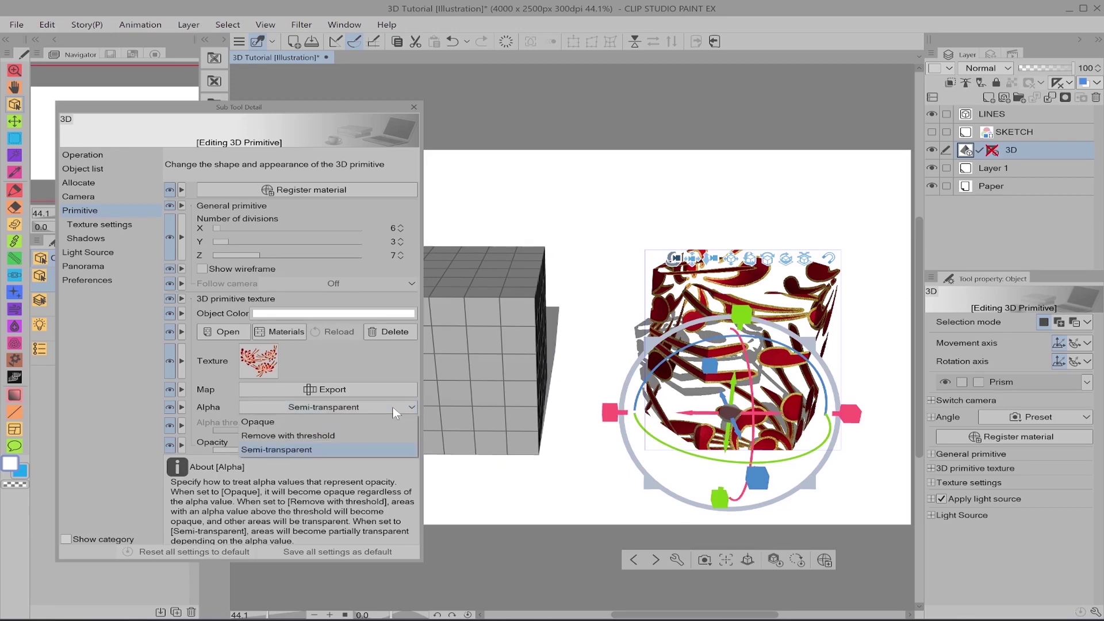
left_click(392, 406)
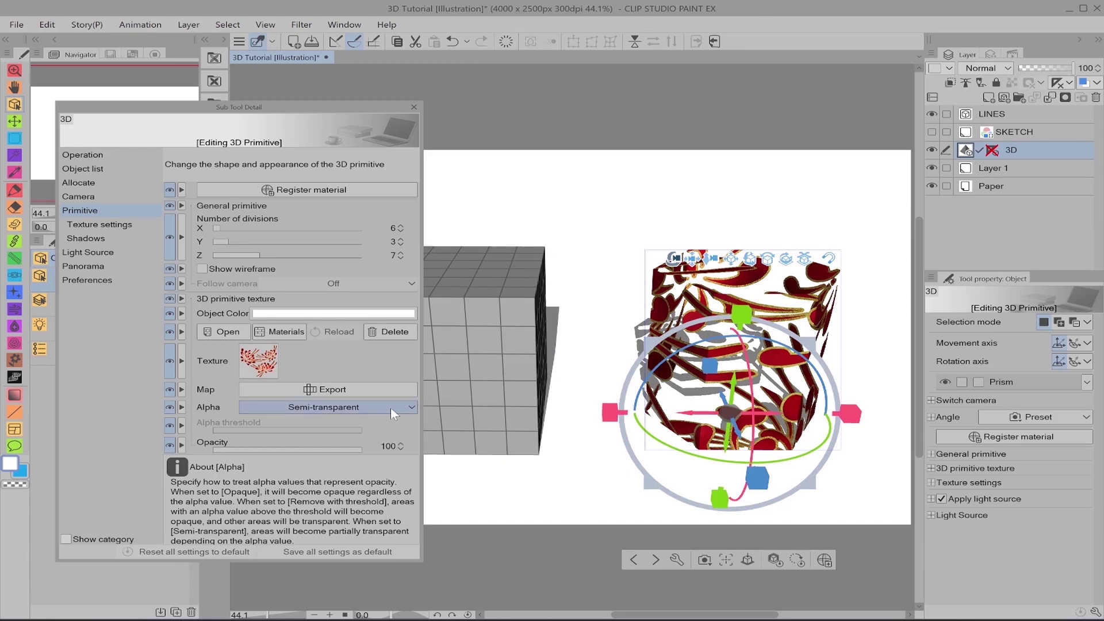
left_click(391, 407)
left_click(333, 418)
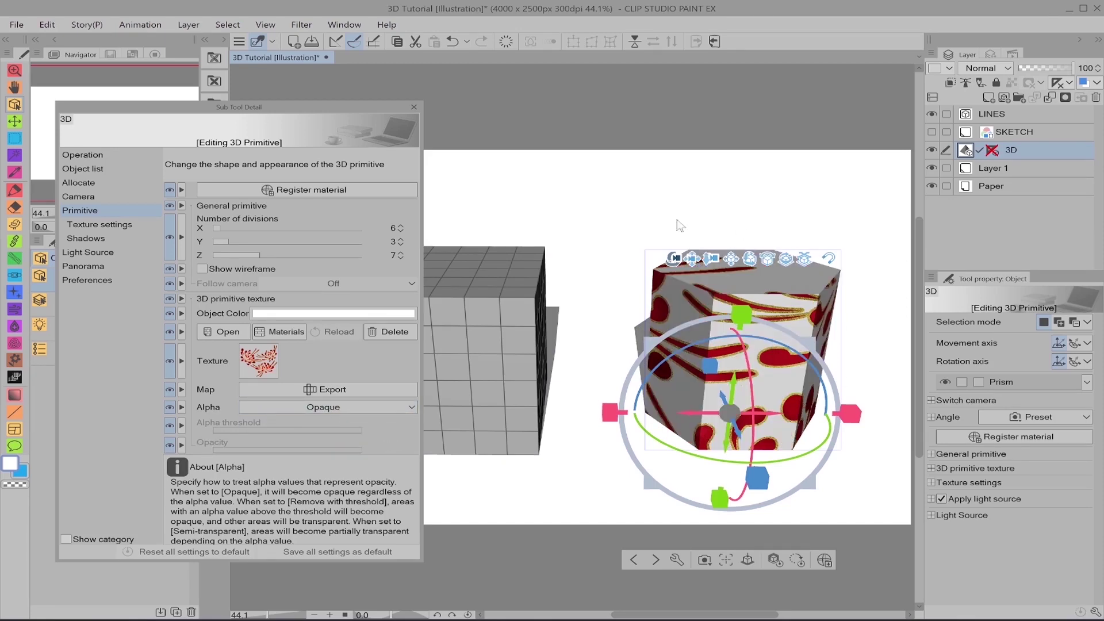
left_click(375, 332)
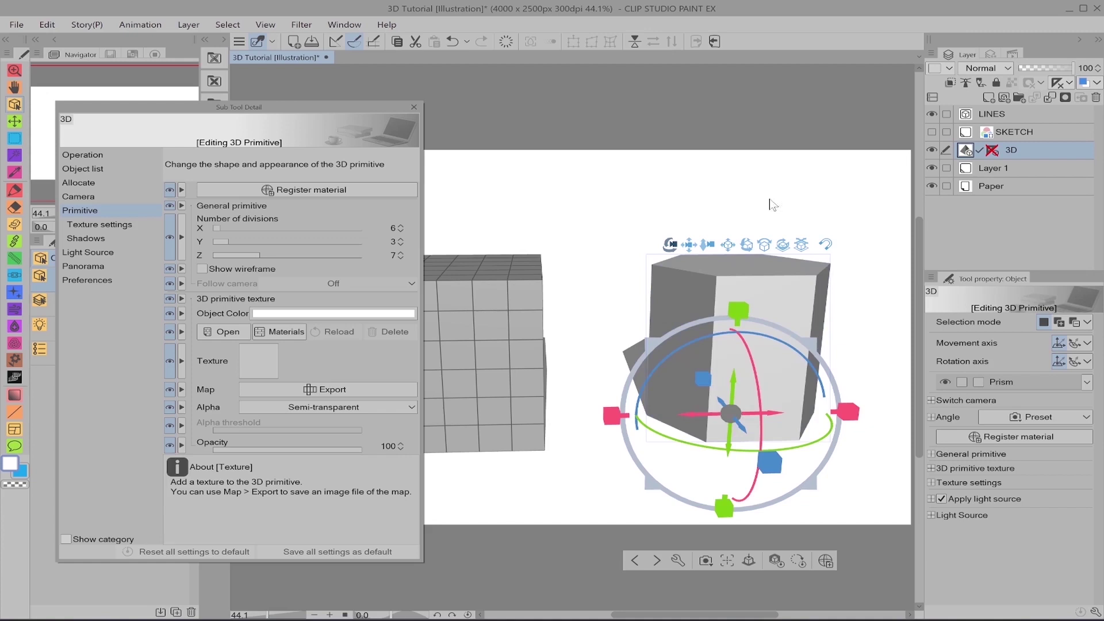
Export the prism's UV map and save it as Map.clip
left_click_drag(771, 202, 720, 464)
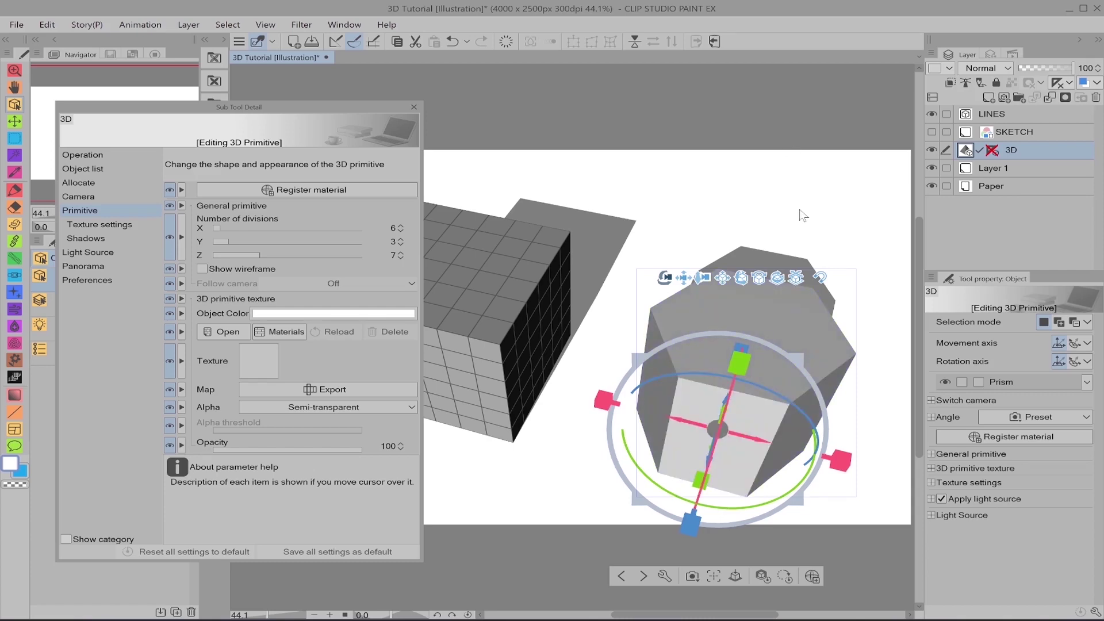
left_click_drag(803, 215, 839, 203)
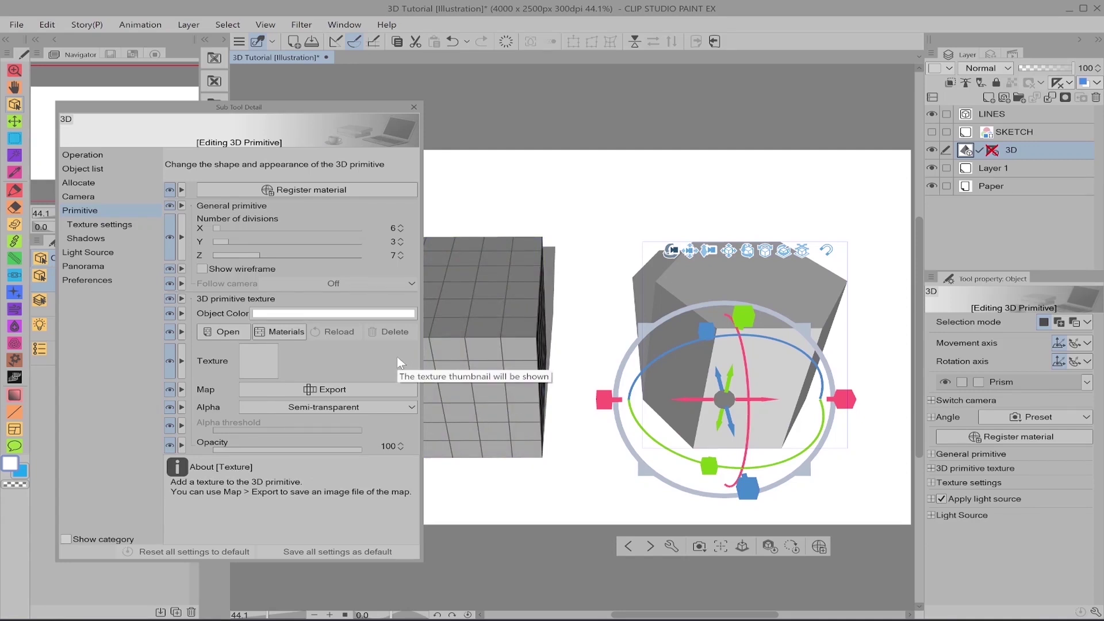
left_click(366, 386)
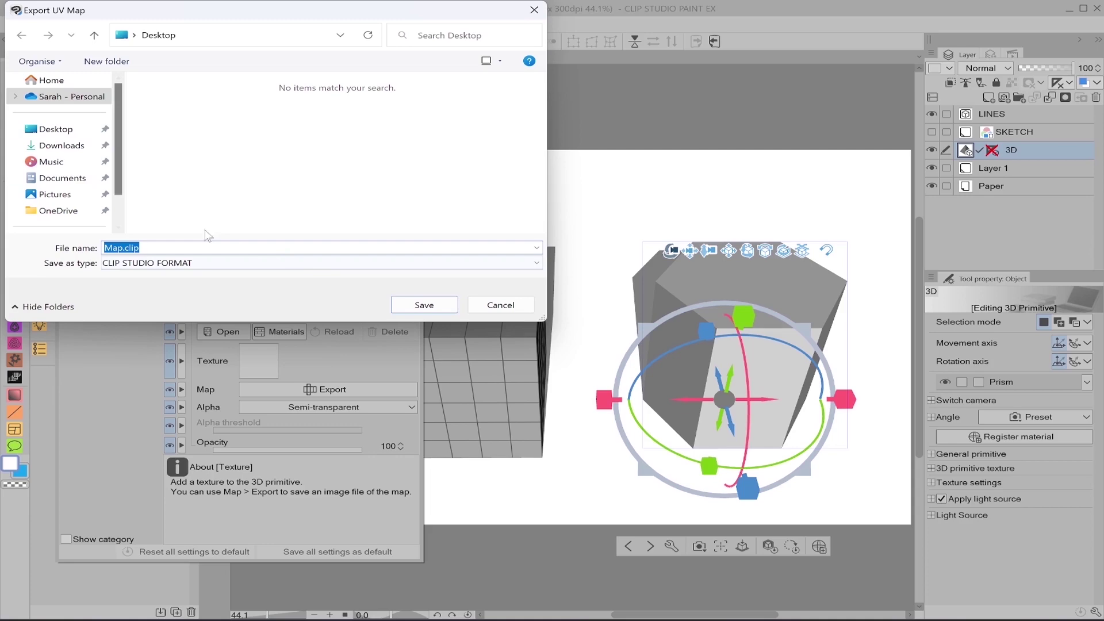
left_click(425, 300)
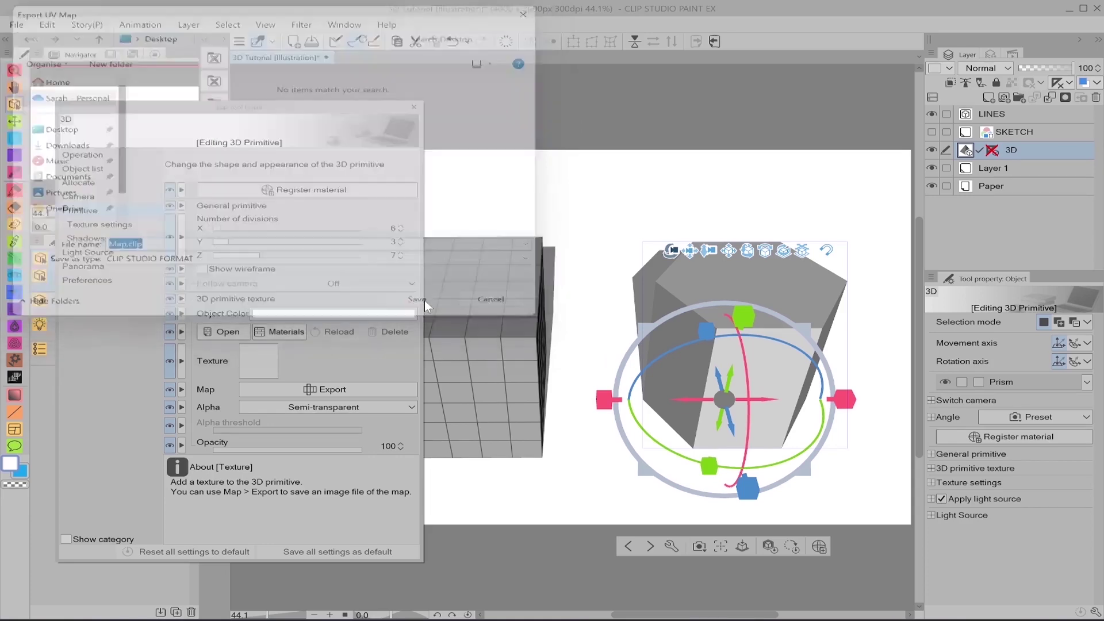
Close the primitive settings and open Map.clip via File > Open
left_click(413, 107)
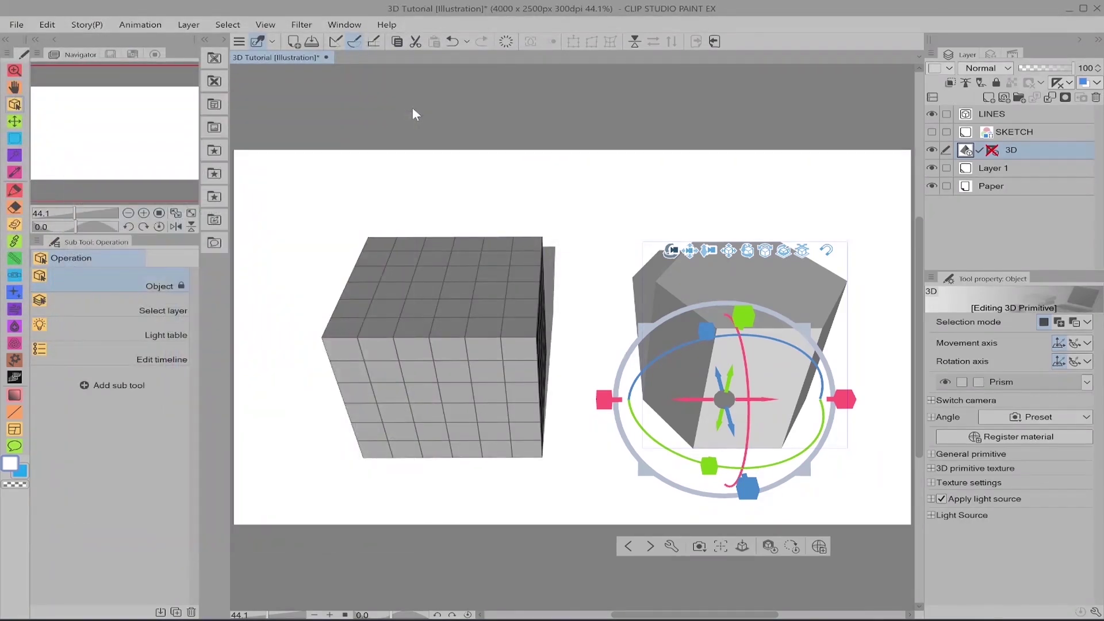
left_click(17, 25)
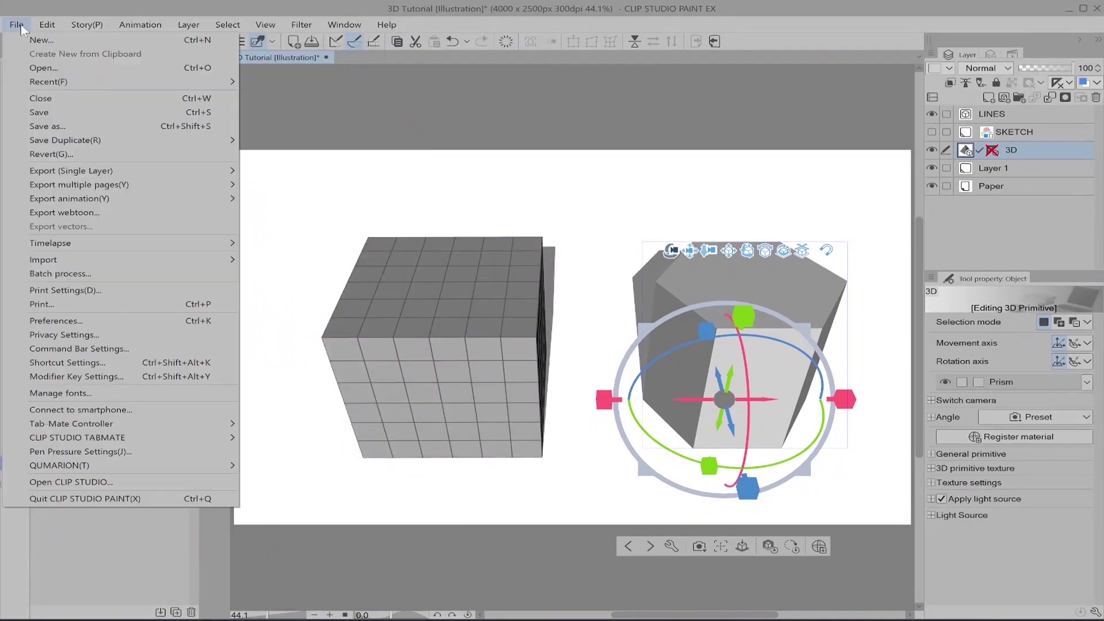
left_click(91, 68)
left_click(261, 112)
left_click(413, 309)
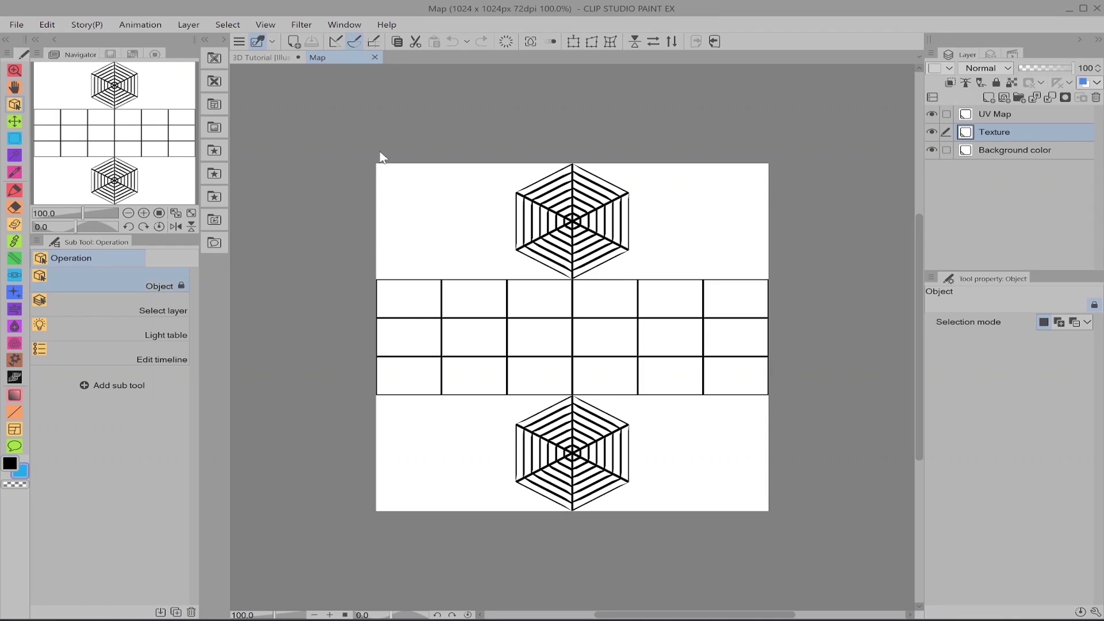
With the Mapping pen, draw blue zigzags across the side faces and loops on both hexagons
key("p")
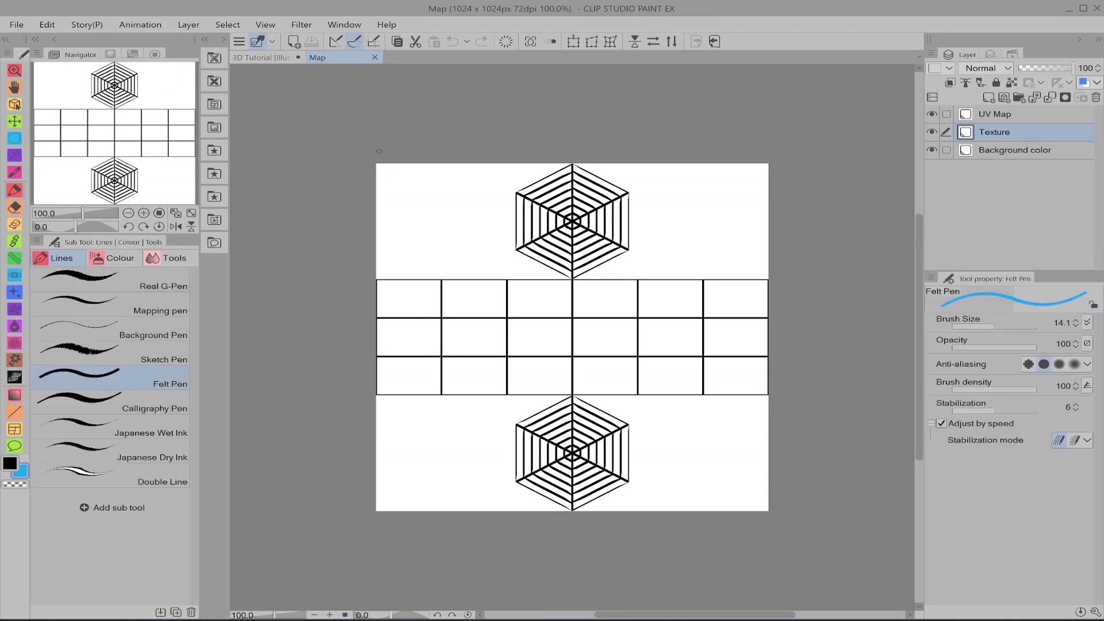
left_click(115, 303)
left_click_drag(410, 294, 460, 310)
mouse_move(475, 299)
left_mouse_down()
mouse_move(471, 362)
mouse_move(601, 295)
mouse_move(661, 362)
mouse_move(733, 357)
left_mouse_up()
mouse_move(595, 246)
left_mouse_down()
mouse_move(563, 263)
mouse_move(598, 207)
mouse_move(534, 195)
mouse_move(598, 221)
left_mouse_up()
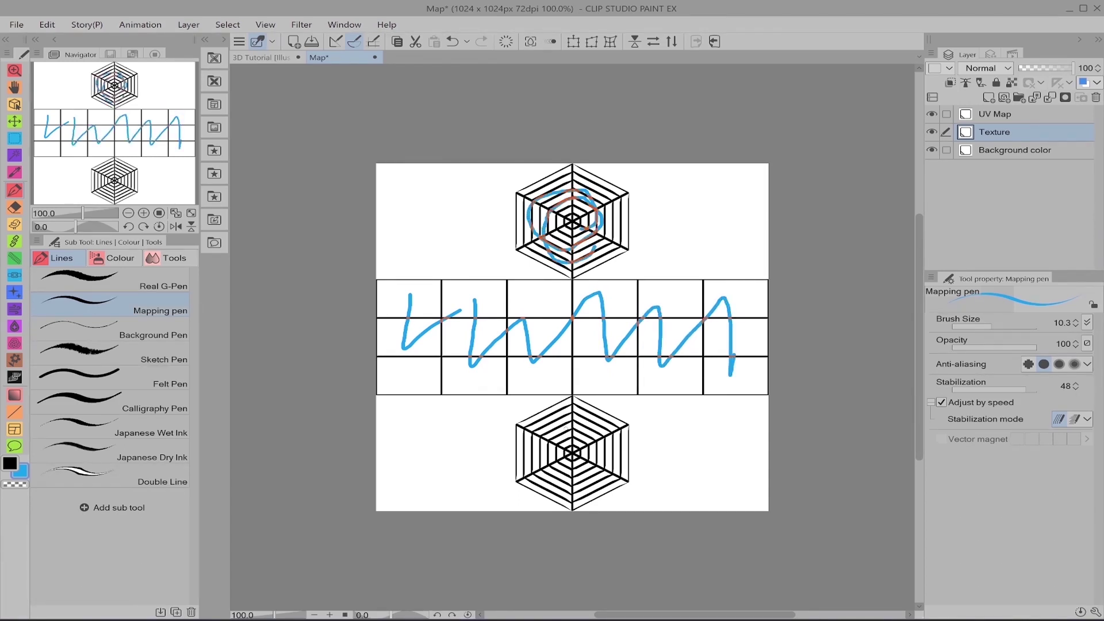
mouse_move(569, 430)
left_mouse_down()
mouse_move(605, 466)
mouse_move(544, 475)
mouse_move(536, 419)
mouse_move(567, 431)
left_mouse_up()
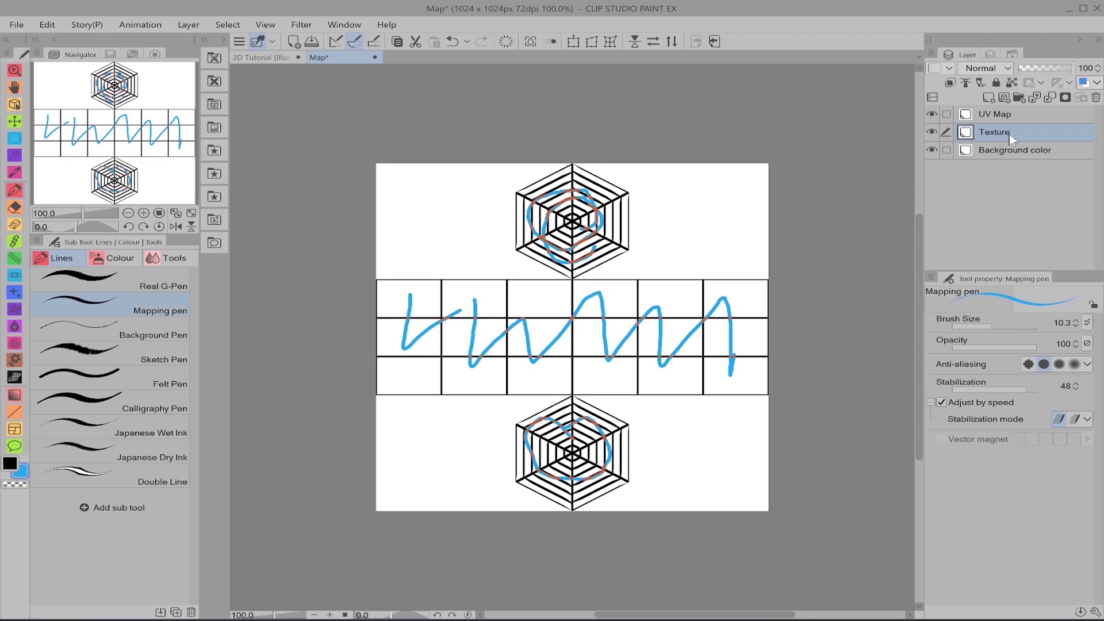
Hide the UV Map grid layer and save Map.clip
key("o")
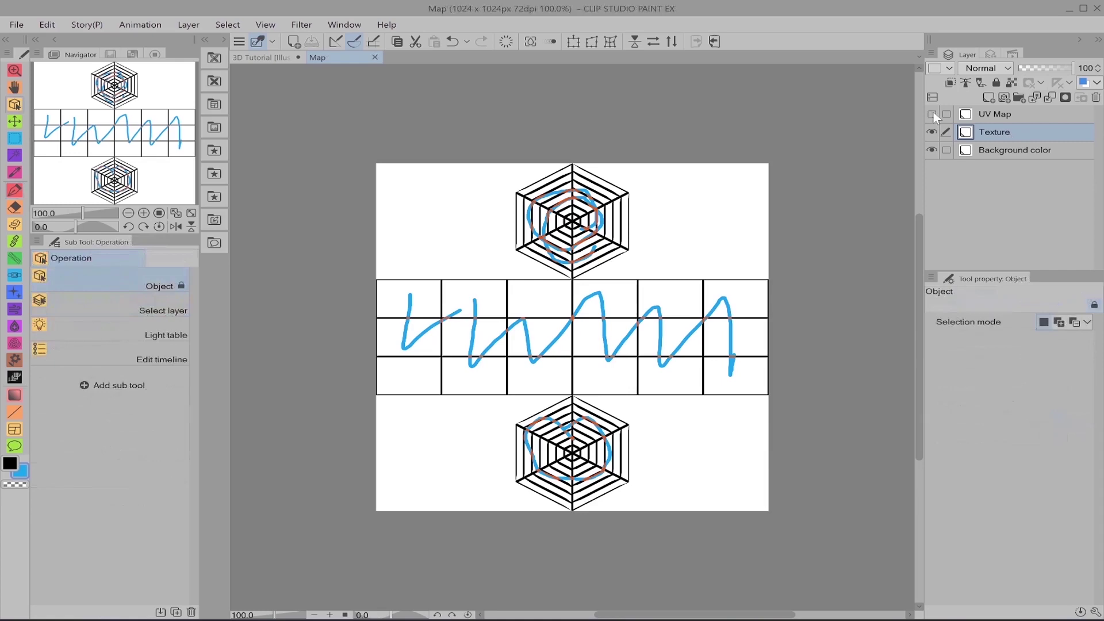
left_click(931, 114)
key("ctrl+s")
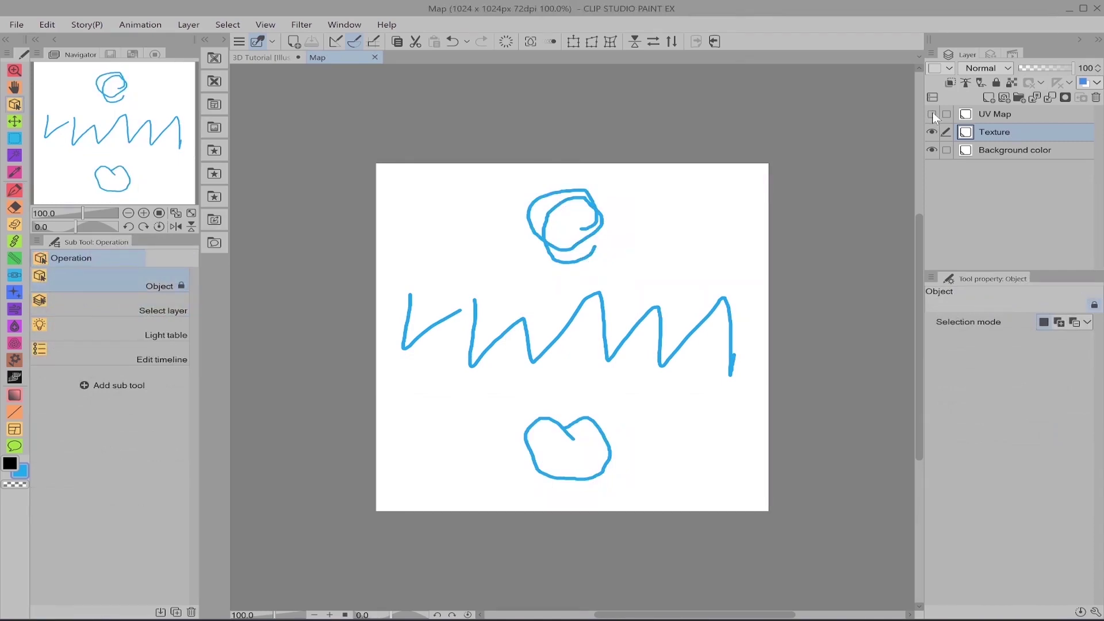
Reload the doodled map onto the prism, view it from above, then delete the texture
left_click(269, 58)
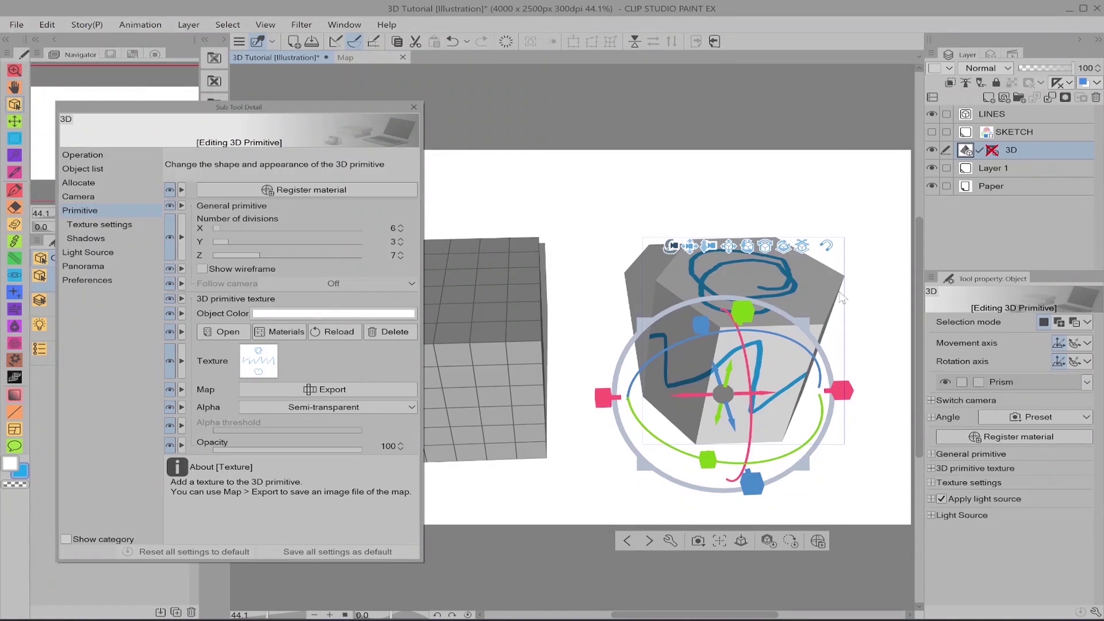
left_click_drag(878, 325, 718, 357)
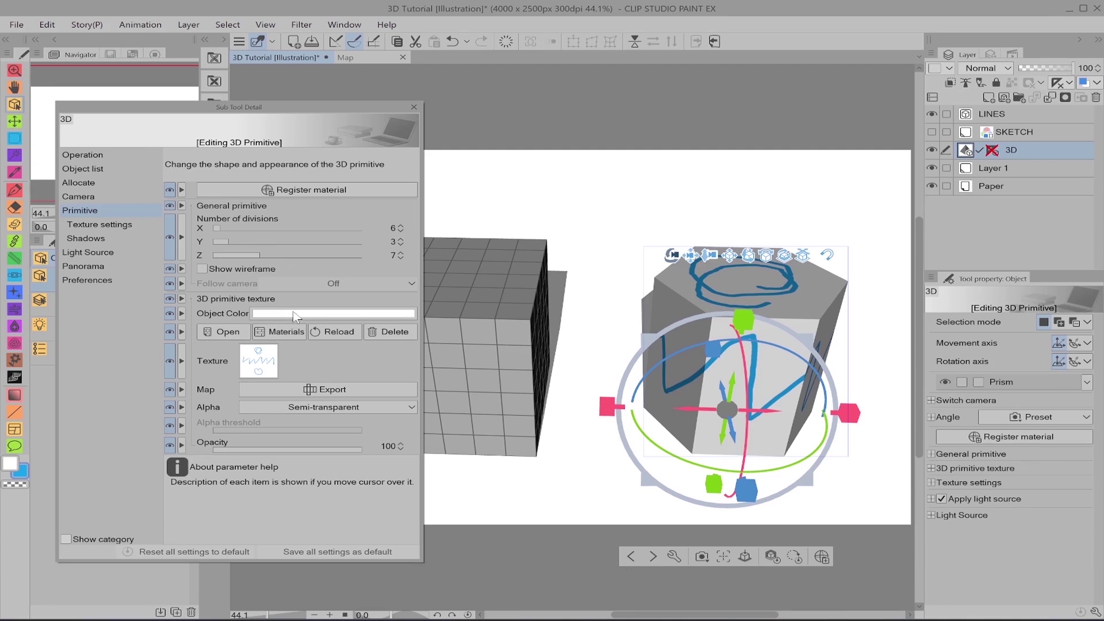
left_click(389, 332)
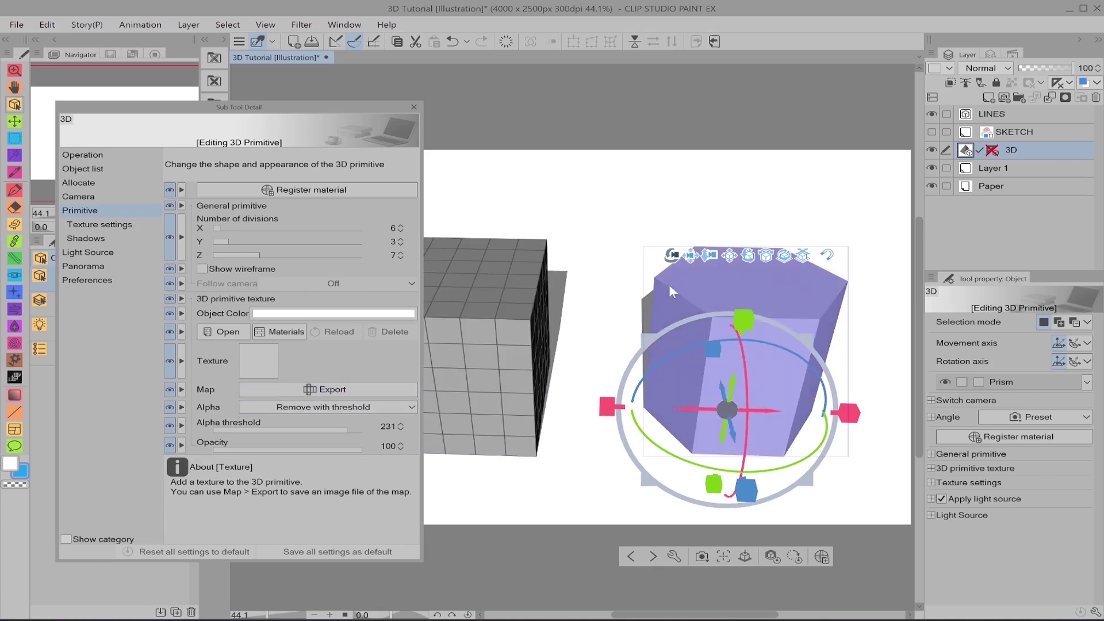
Select the cube and export its UV map as Map2.clip
left_click(512, 298)
left_click(309, 391)
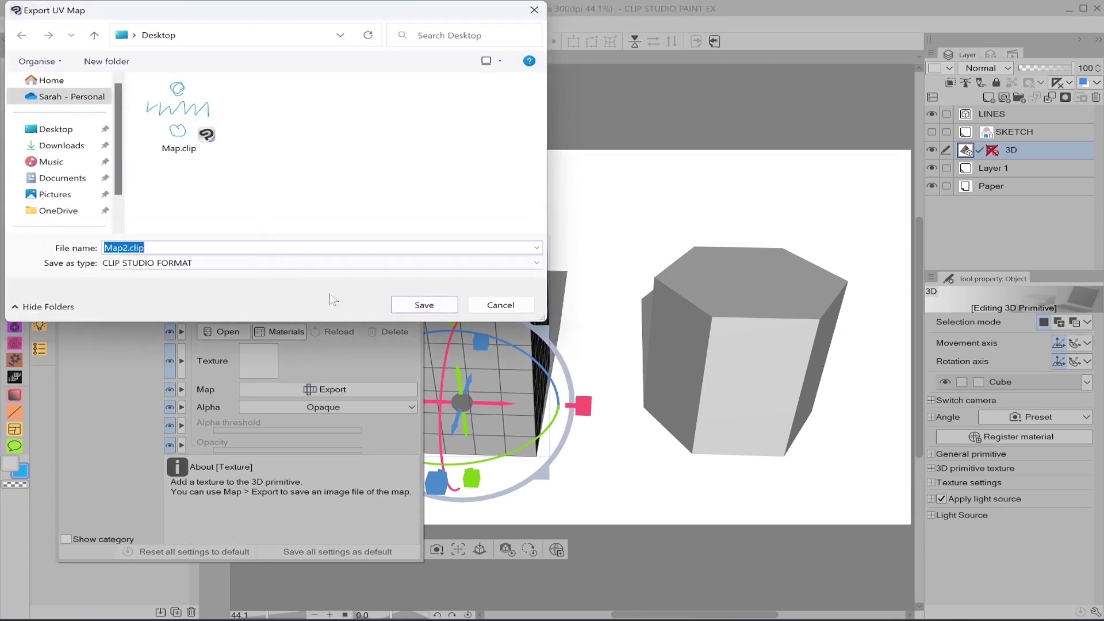
left_click(423, 298)
left_click(416, 106)
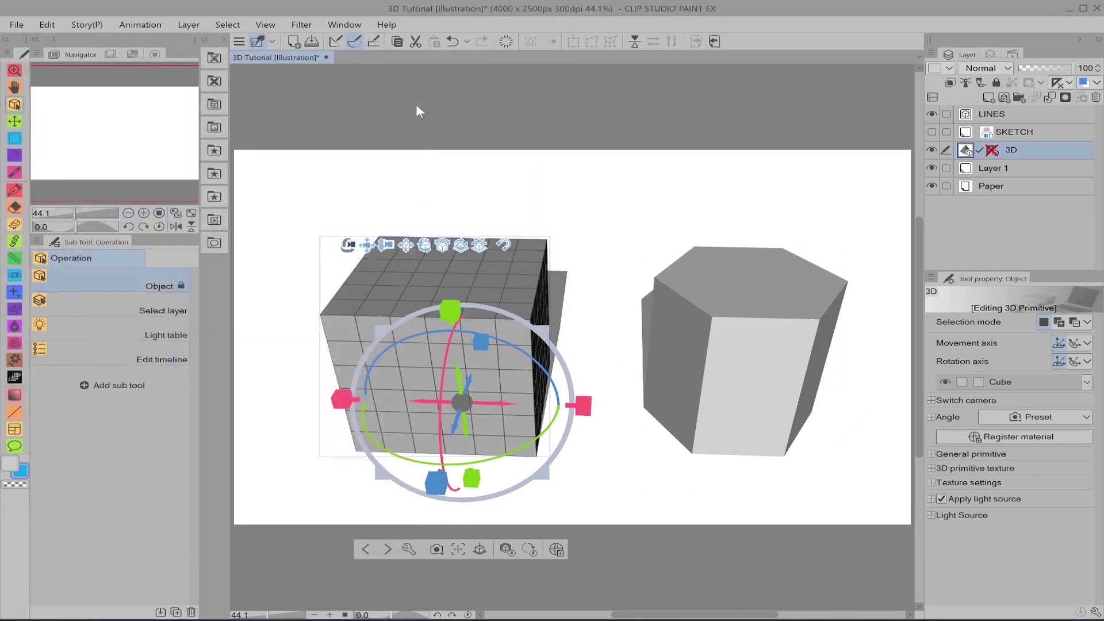
Open Map2.clip as its own document
key("ctrl+o")
left_click(350, 110)
double_click(350, 108)
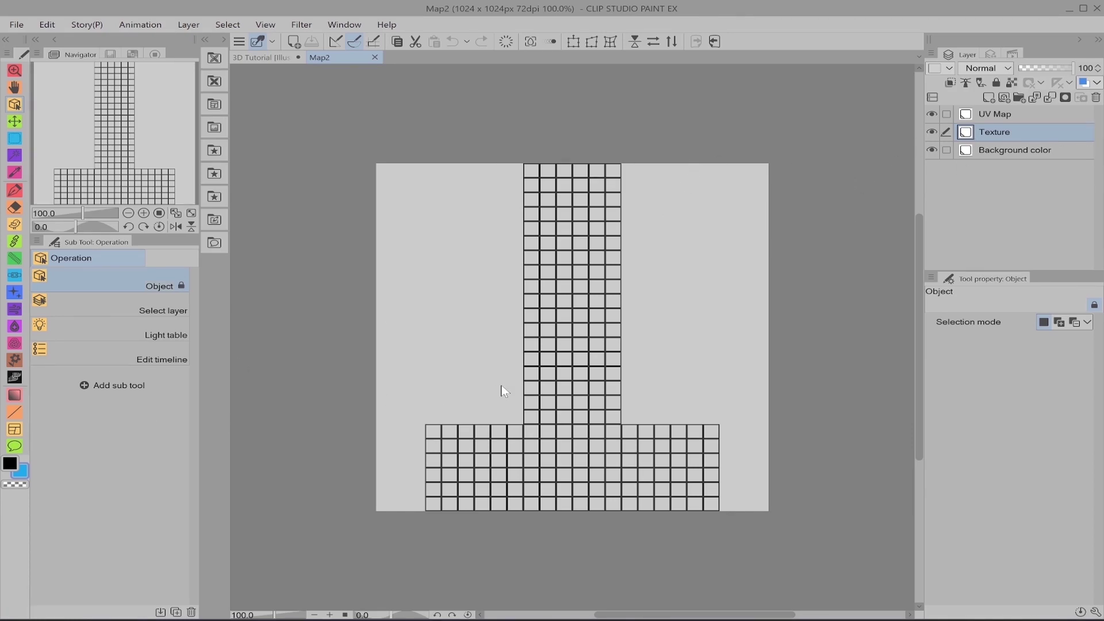
Draw blue curls, hooks and an S-curve over the UV grid with the Mapping pen
key("p")
left_click_drag(577, 179, 587, 202)
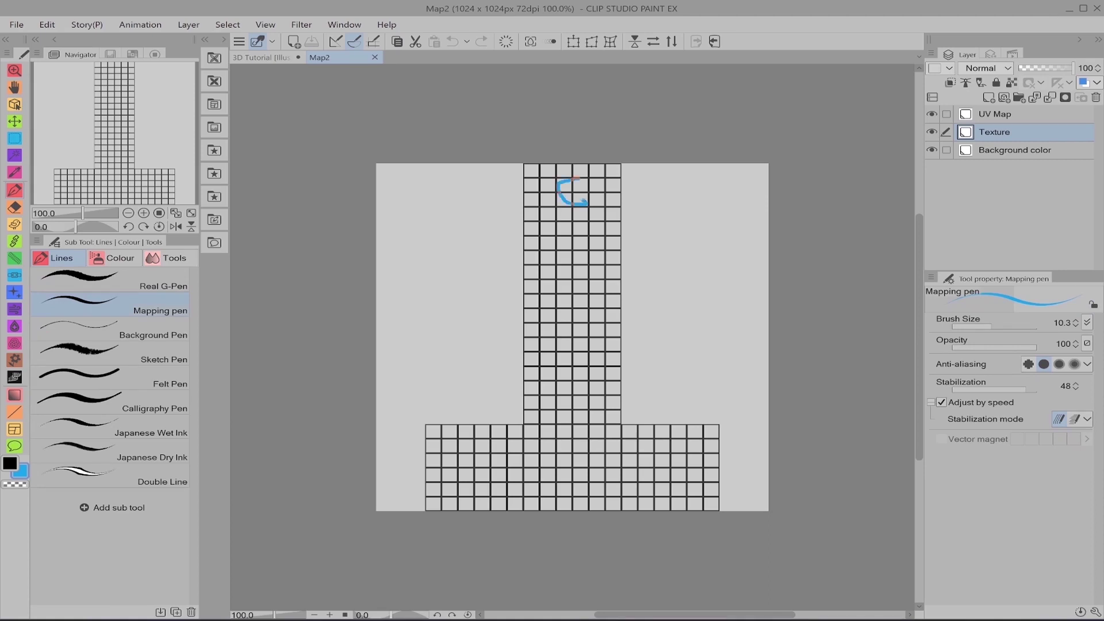
left_click_drag(568, 265, 585, 251)
mouse_move(575, 309)
left_mouse_down()
mouse_move(583, 337)
mouse_move(580, 313)
mouse_move(579, 328)
left_mouse_up()
mouse_move(566, 411)
left_mouse_down()
mouse_move(560, 378)
mouse_move(604, 374)
mouse_move(577, 369)
left_mouse_up()
mouse_move(455, 416)
left_mouse_down()
mouse_move(486, 463)
mouse_move(477, 506)
mouse_move(386, 474)
left_mouse_up()
mouse_move(543, 459)
left_mouse_down()
mouse_move(557, 466)
mouse_move(636, 446)
mouse_move(686, 477)
mouse_move(728, 443)
mouse_move(707, 501)
left_mouse_up()
mouse_move(592, 423)
left_mouse_down()
mouse_move(526, 393)
mouse_move(509, 410)
left_mouse_up()
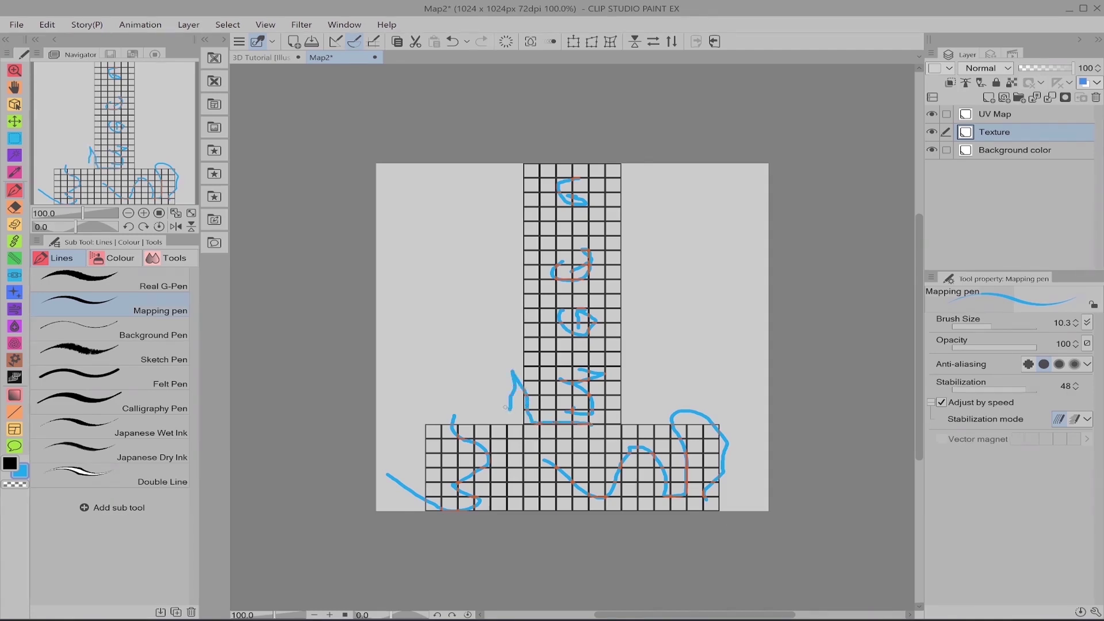
Save Map2 with the UV Map layer hidden
key("ctrl+s")
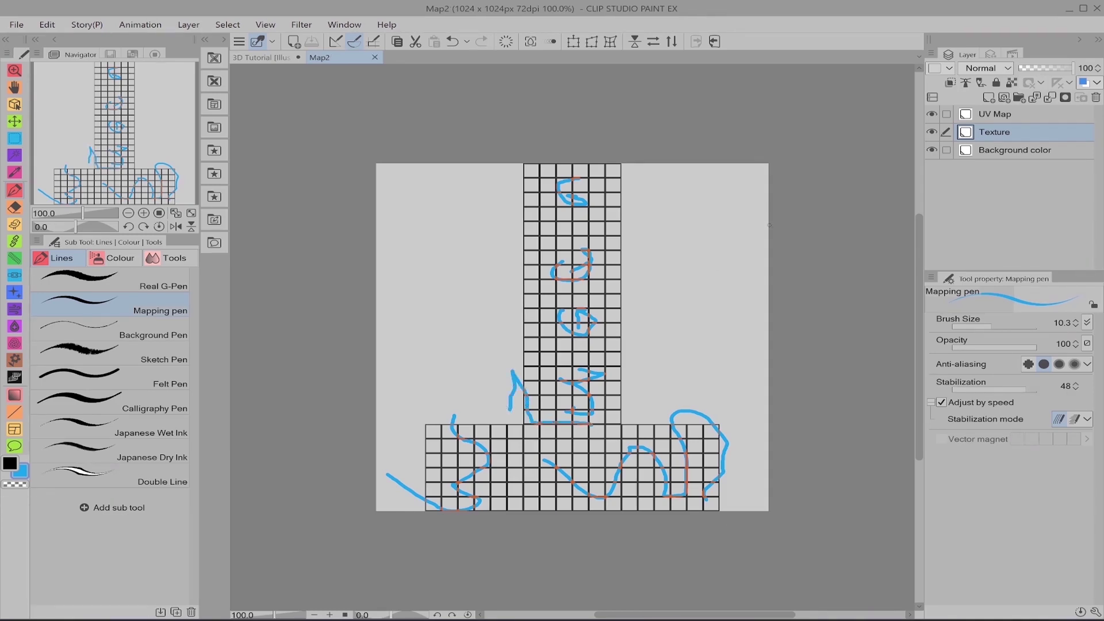
left_click(931, 115)
key("ctrl+s")
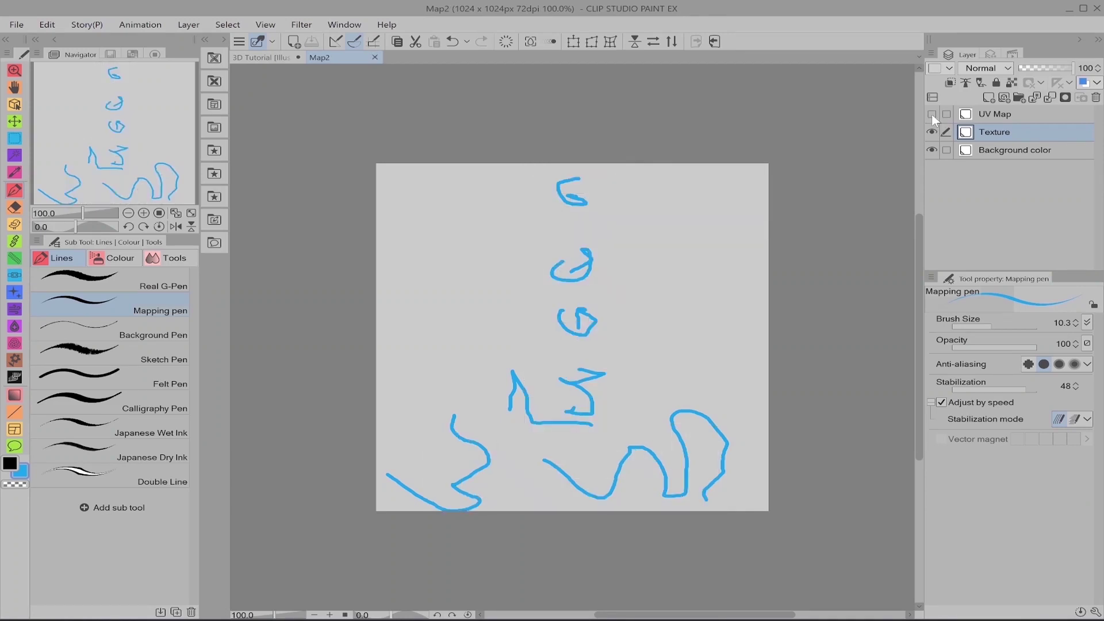
In the 3D Tutorial scene, load Map2.clip as the cube's primitive texture
left_click(257, 57)
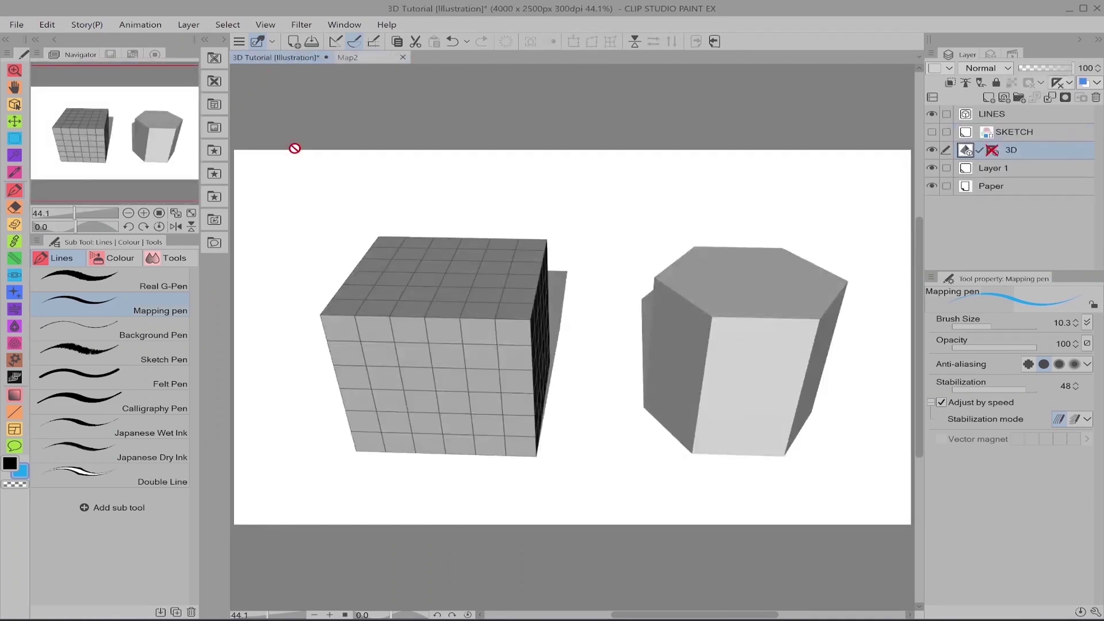
key("o")
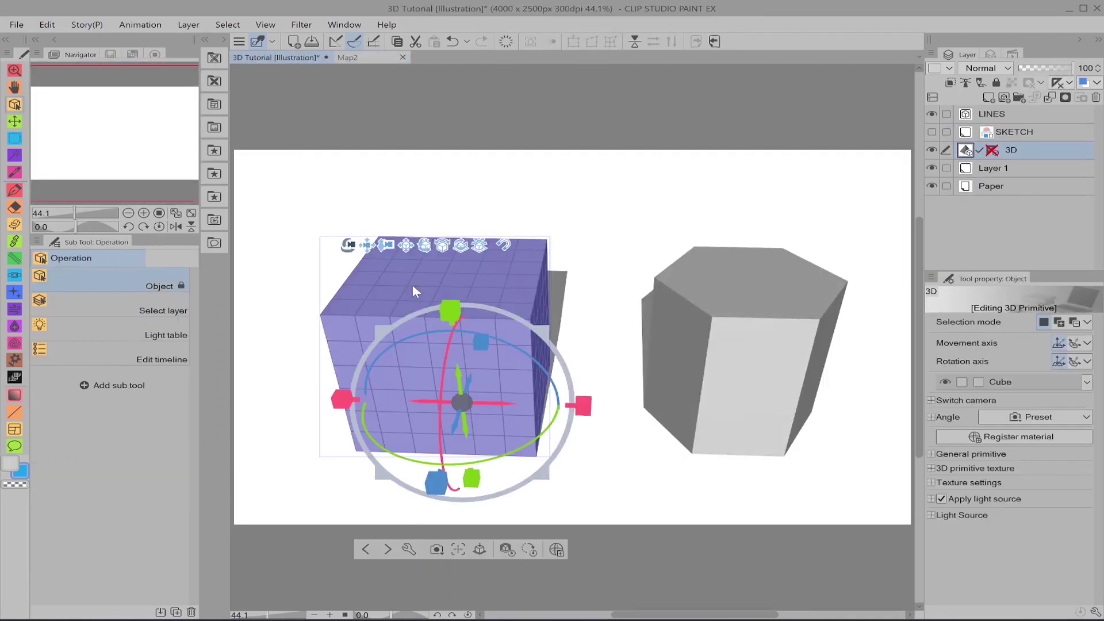
left_click(1095, 612)
left_click(77, 223)
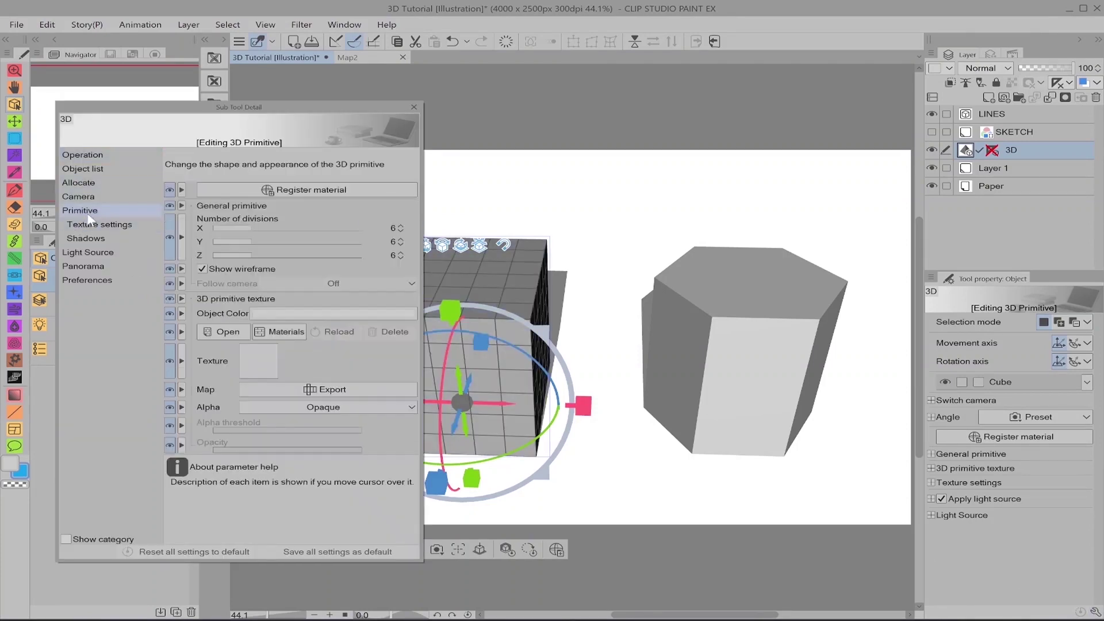
left_click(237, 329)
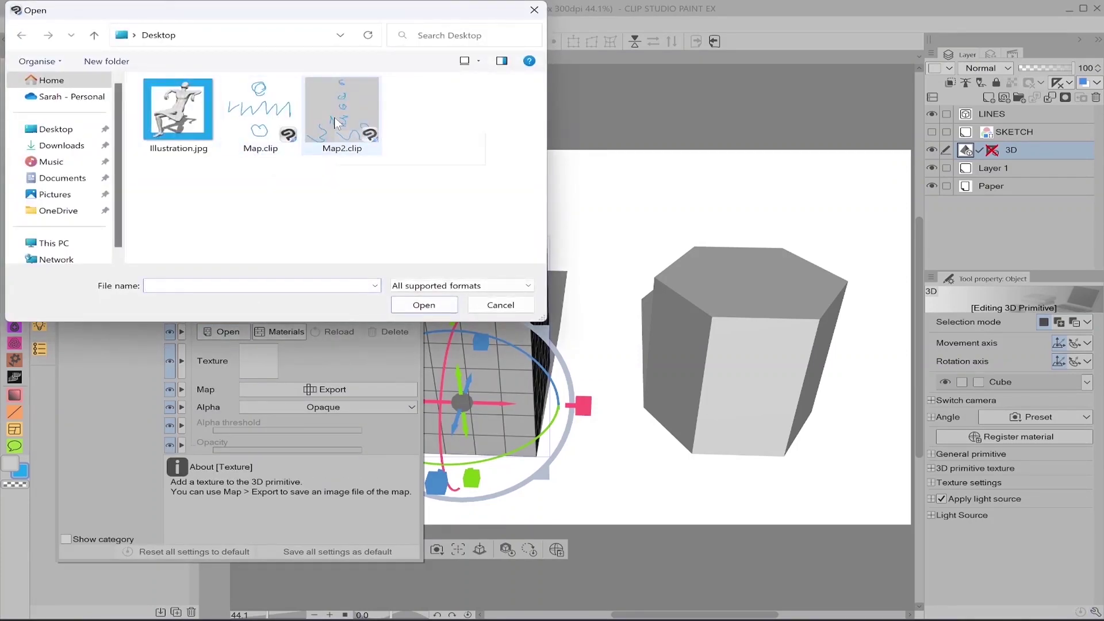
double_click(337, 118)
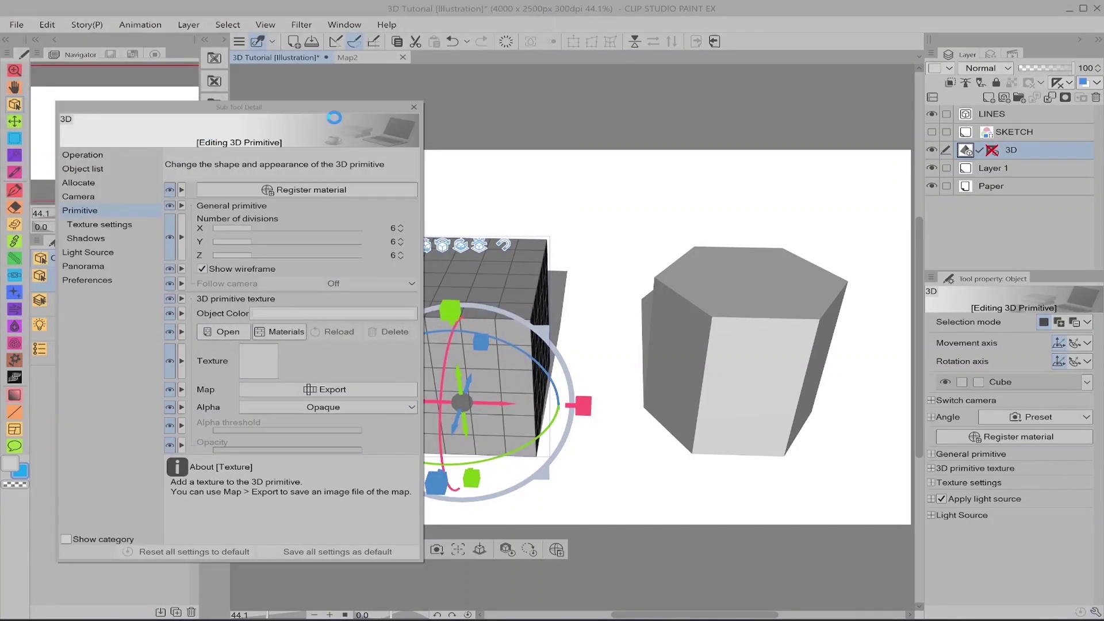
left_click(414, 108)
Show the UV Map layer on Map2 and draw one more blue stroke
left_click(346, 57)
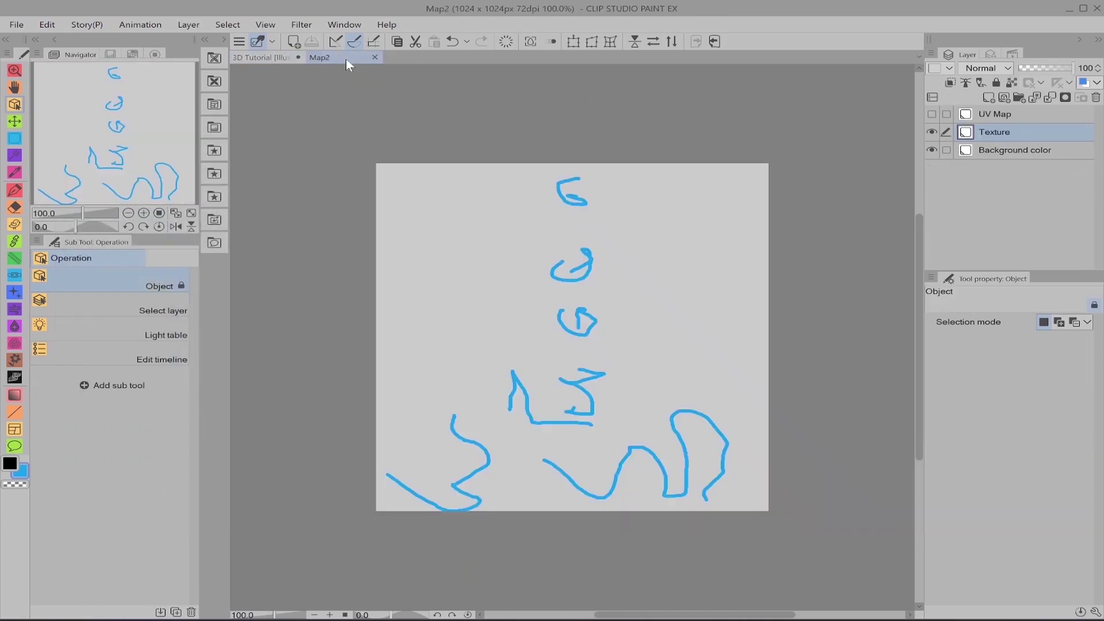
left_click(932, 114)
key("p")
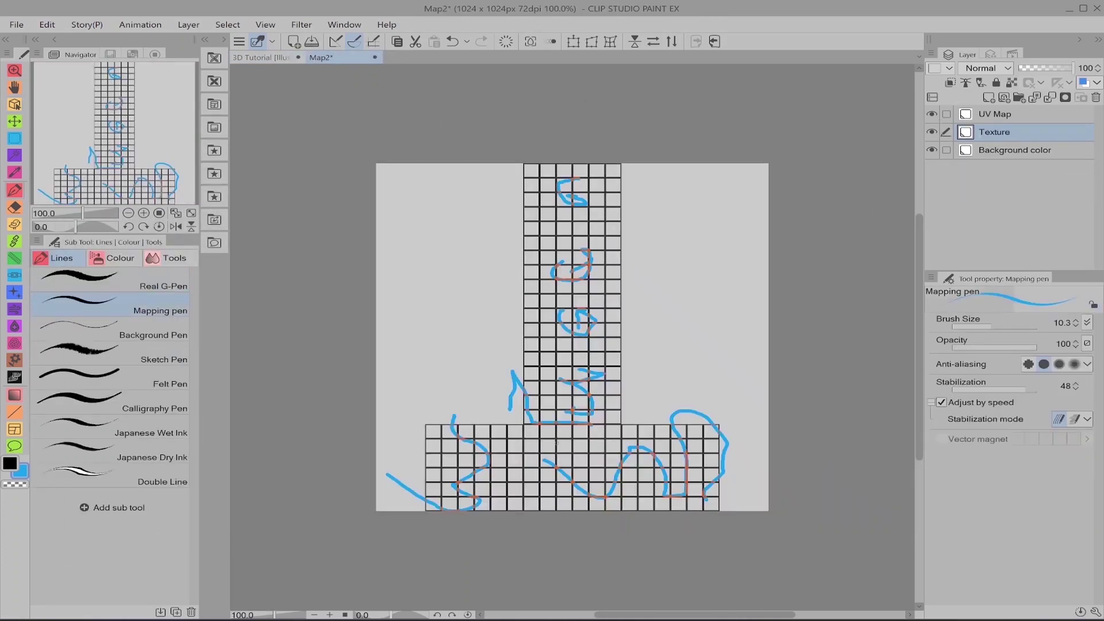
mouse_move(521, 454)
left_mouse_down()
mouse_move(530, 498)
mouse_move(584, 450)
mouse_move(630, 449)
mouse_move(593, 399)
left_mouse_up()
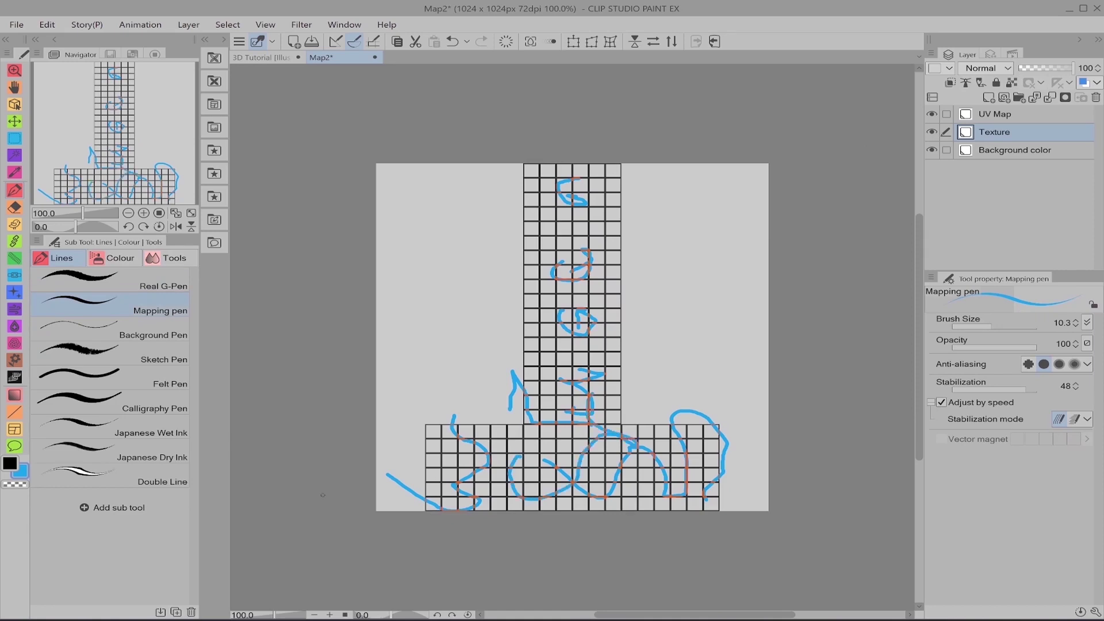
Switch the drawing colour to red and draw a long looping stroke across the grid
left_click(20, 472)
left_click(383, 332)
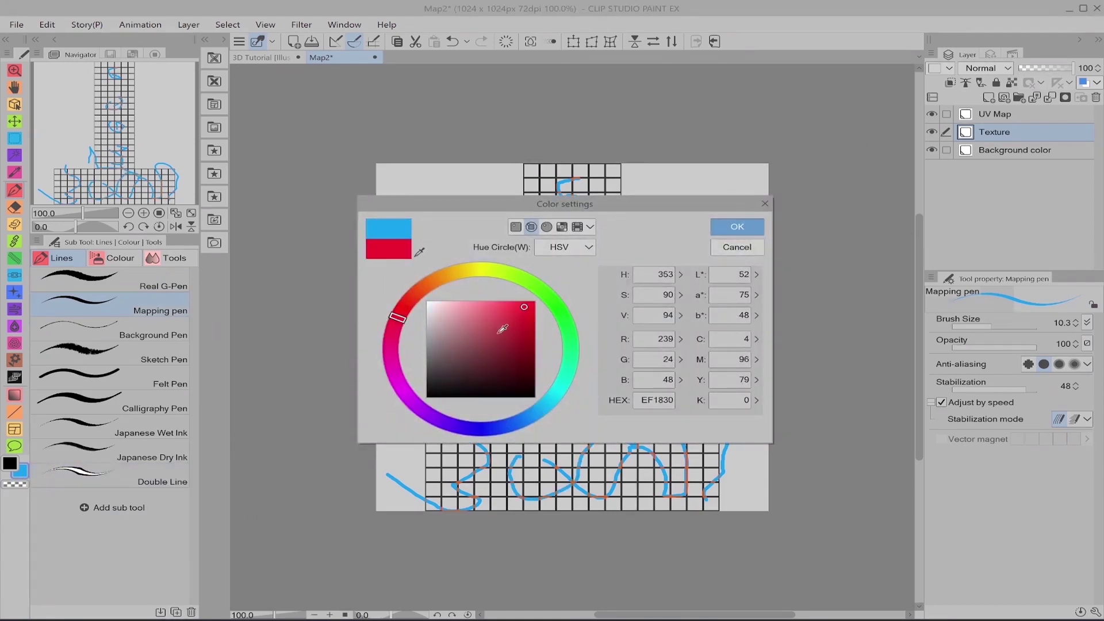
left_click(733, 227)
mouse_move(545, 168)
left_mouse_down()
mouse_move(547, 296)
mouse_move(667, 311)
mouse_move(541, 172)
mouse_move(628, 503)
mouse_move(698, 499)
mouse_move(454, 437)
mouse_move(440, 509)
left_mouse_up()
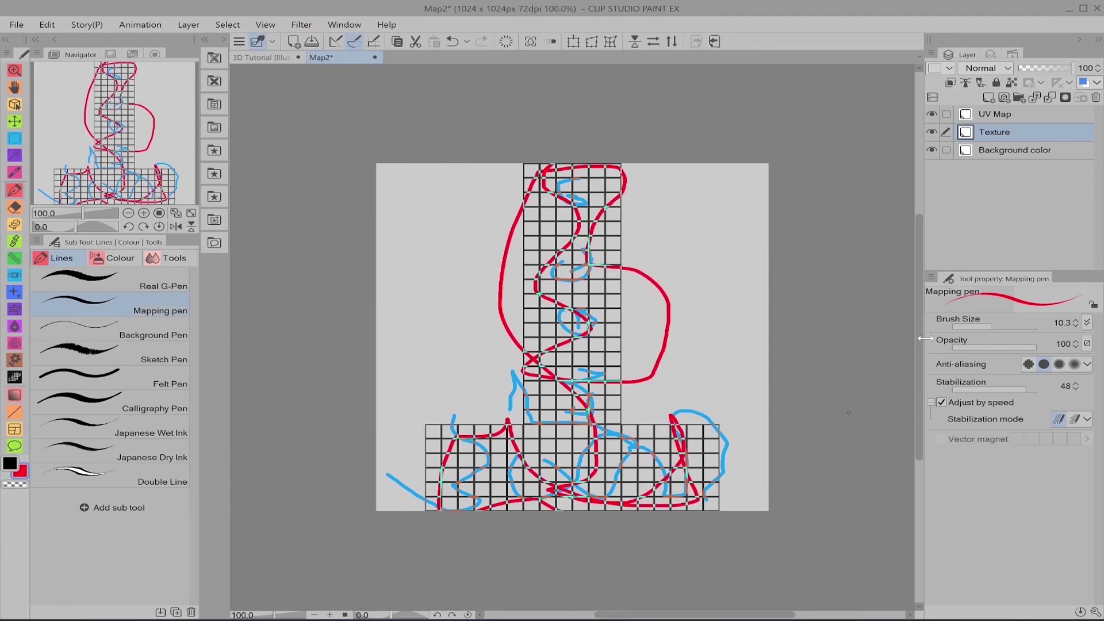
Hide the UV Map layer, save Map2 and return to 3D Tutorial
left_click(933, 114)
key("ctrl+s")
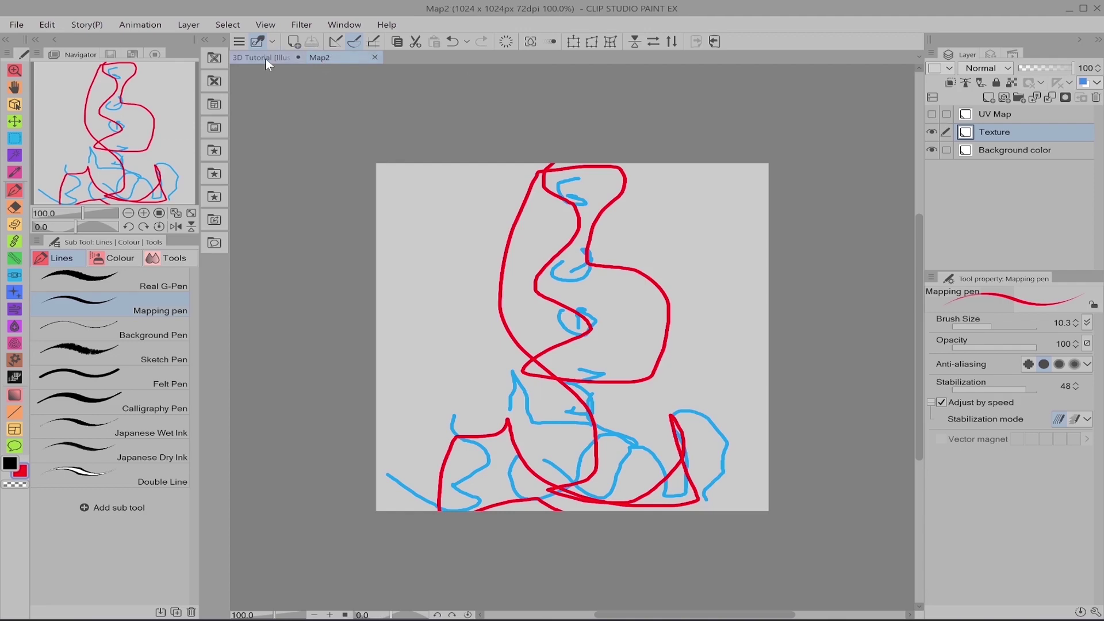
left_click(266, 59)
Reload the cube's Map2 texture and orbit the view to check the red loops
left_click(1094, 612)
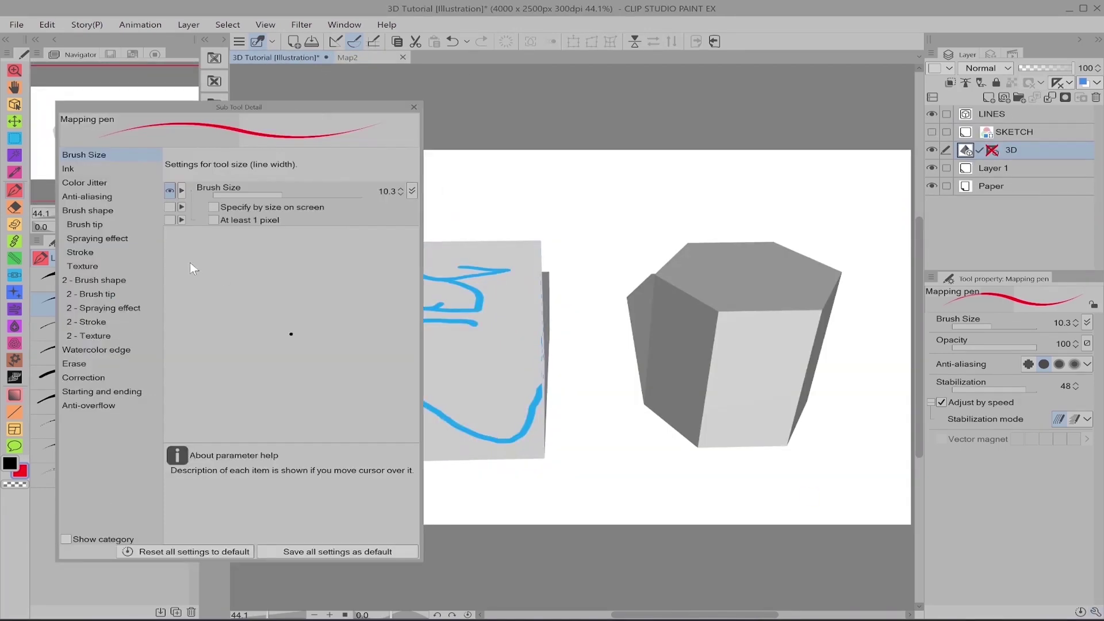
key("o")
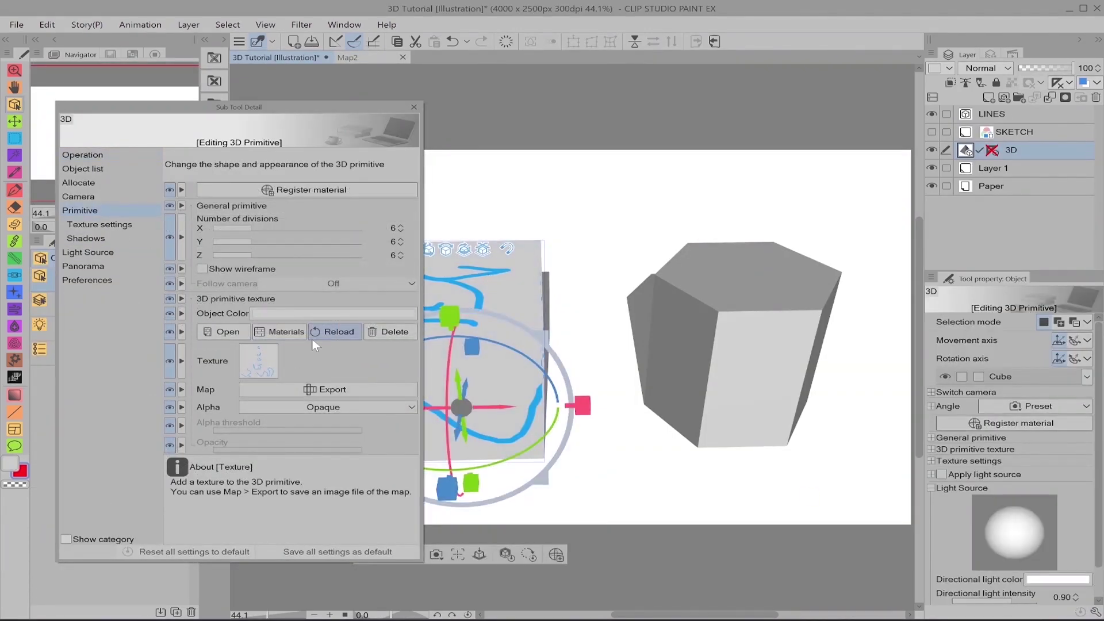
left_click(326, 334)
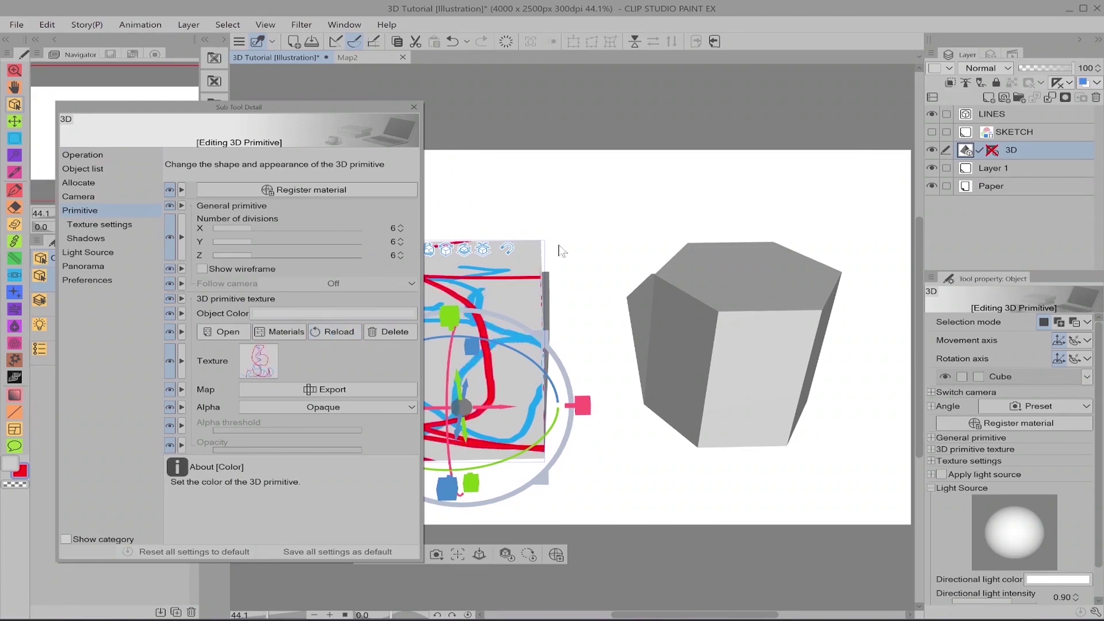
left_click(414, 107)
left_click_drag(428, 138, 408, 84)
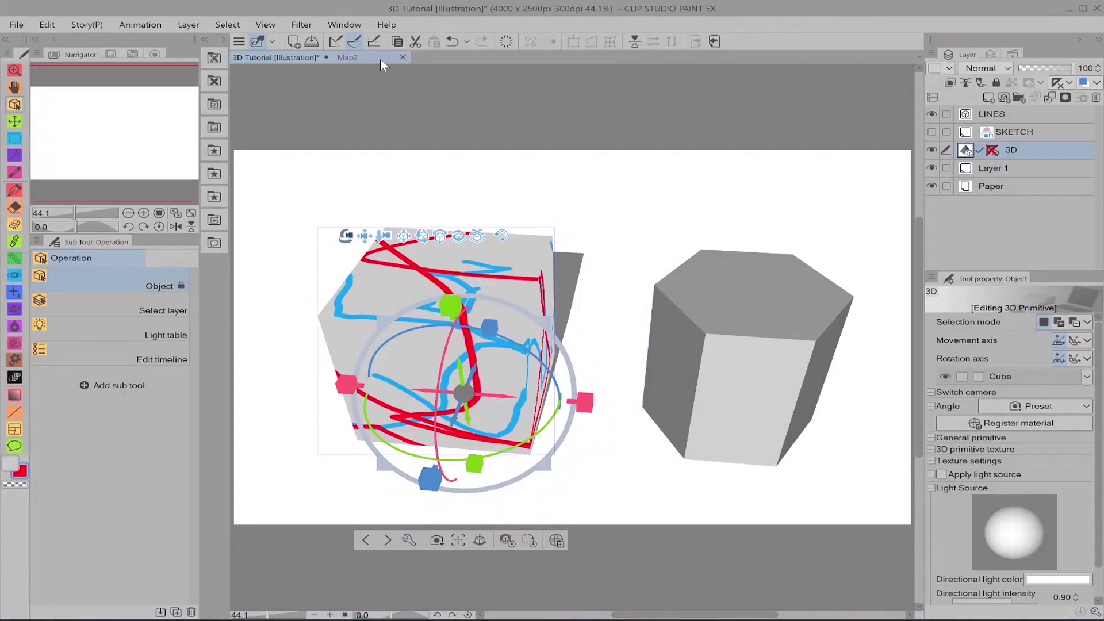
left_click(346, 57)
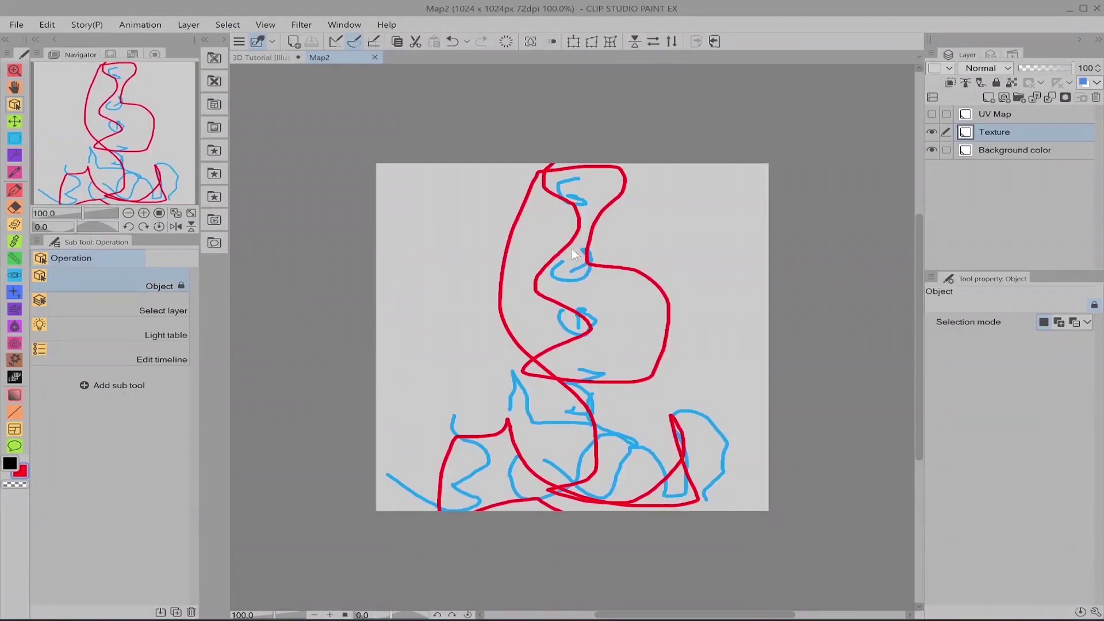
left_click(267, 57)
left_click_drag(583, 210, 628, 172)
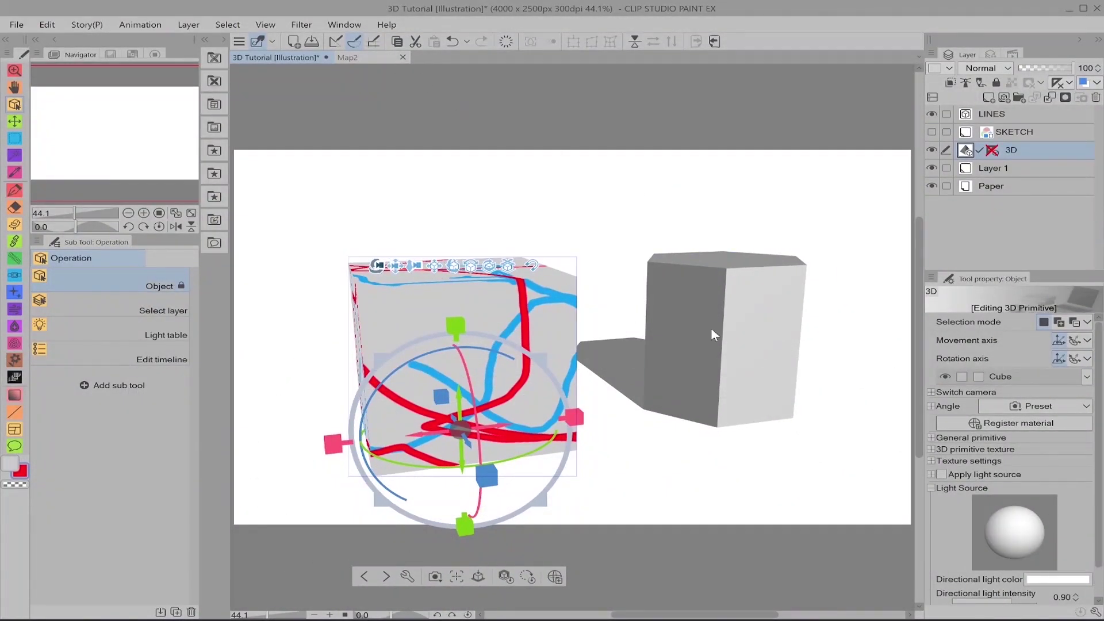
Close Map2 and delete the cube's primitive texture, leaving it plain grey
left_click(401, 57)
left_click_drag(777, 455, 740, 450)
left_click(1095, 611)
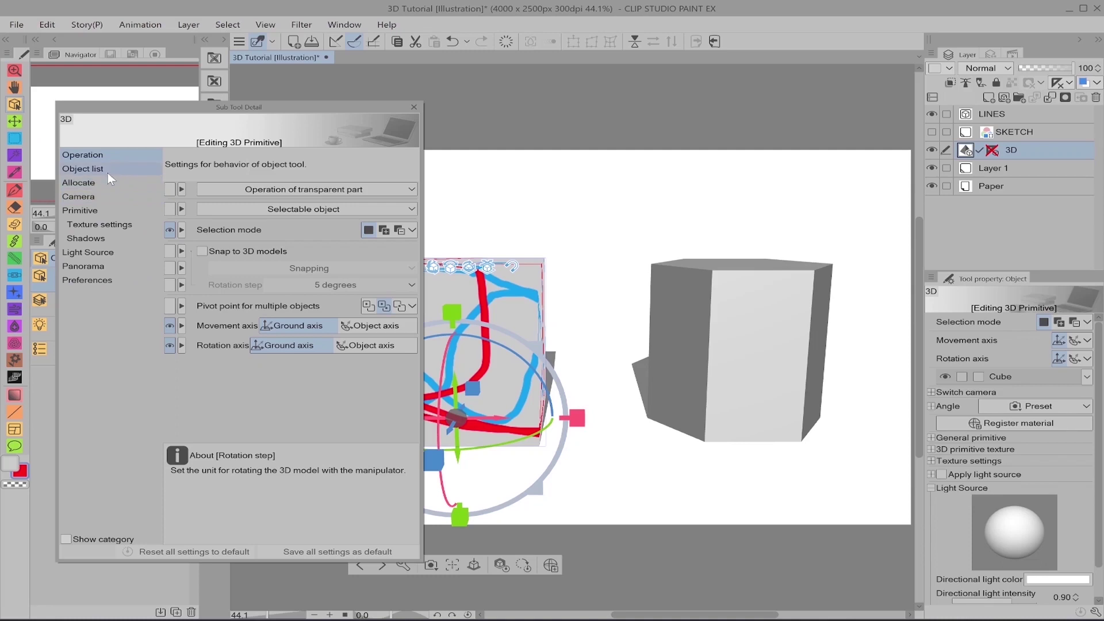
left_click(115, 209)
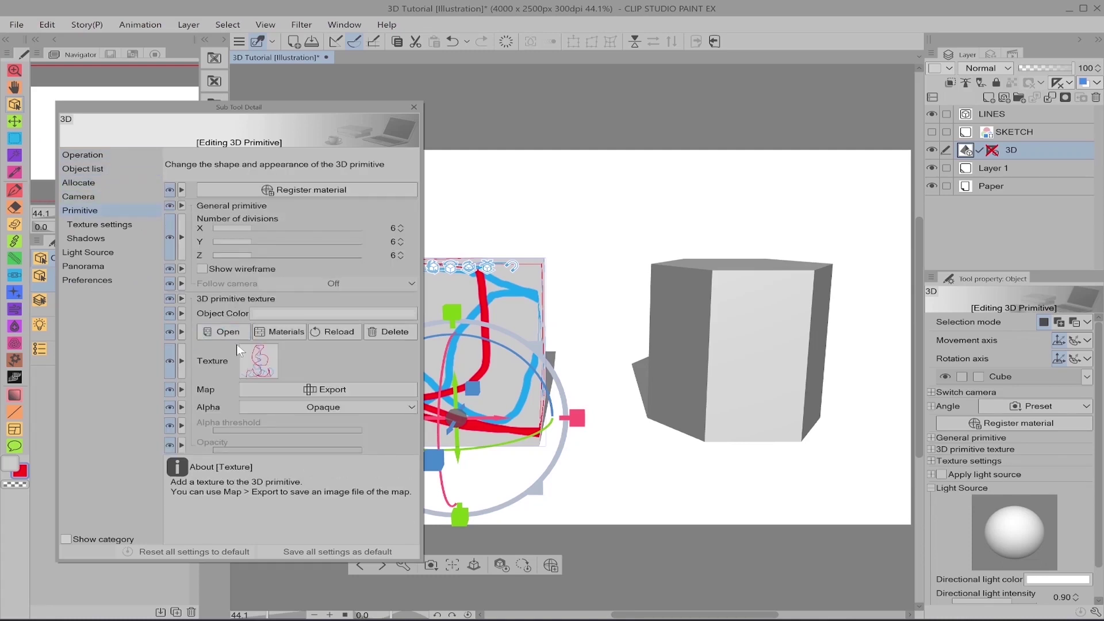
left_click(366, 333)
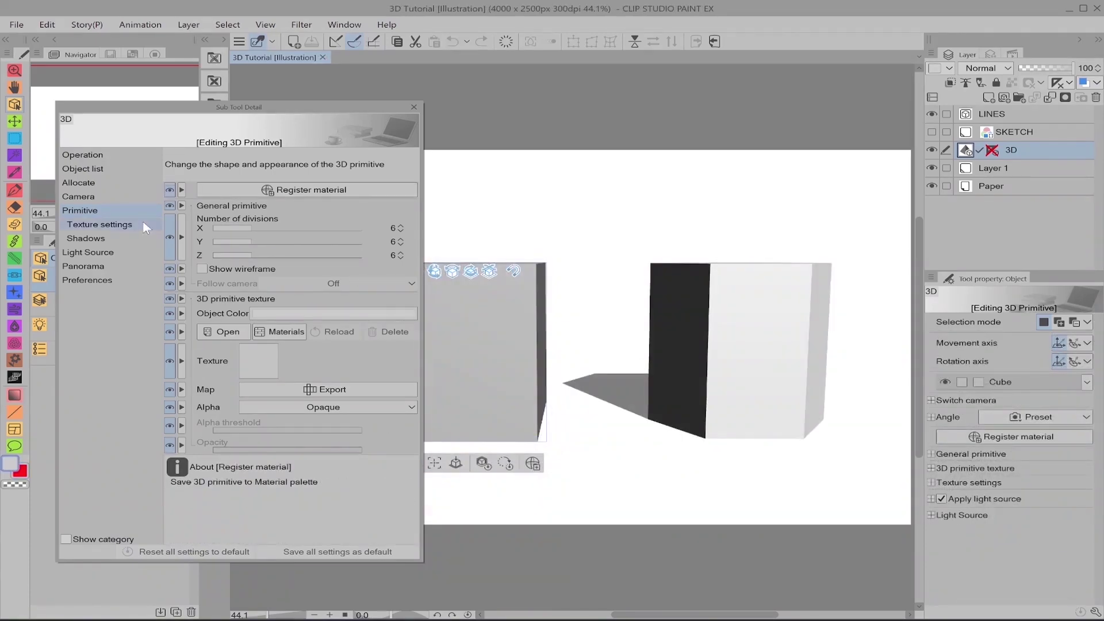
Search materials for 'flower' and apply Flowers - Spider Lily to the cube
left_click(263, 333)
left_click(391, 187)
type("flower")
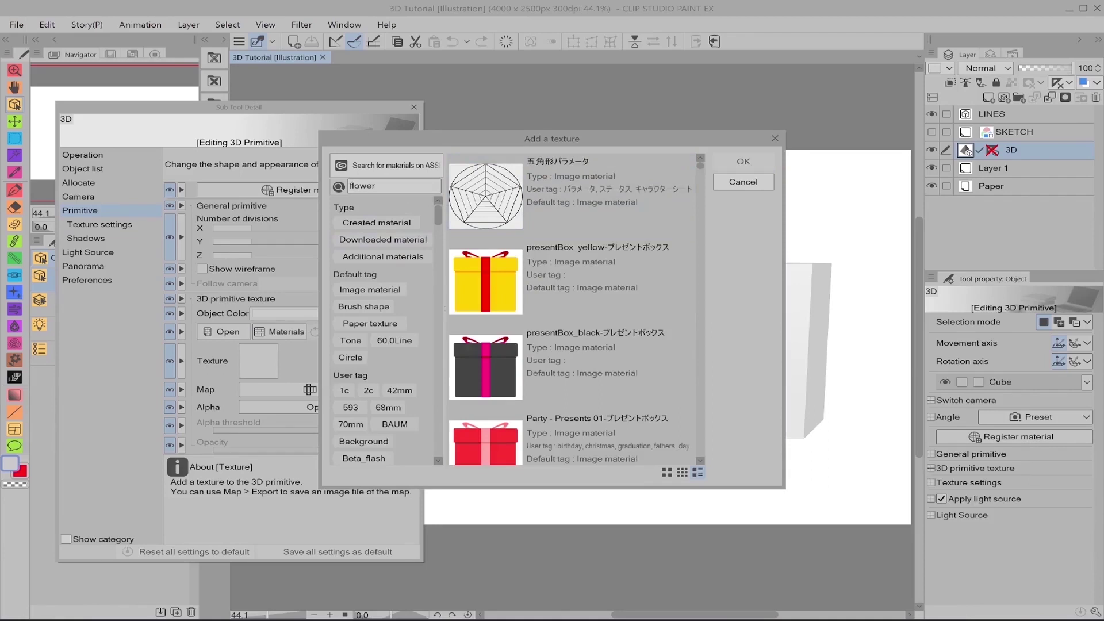
key("Return")
left_click(534, 190)
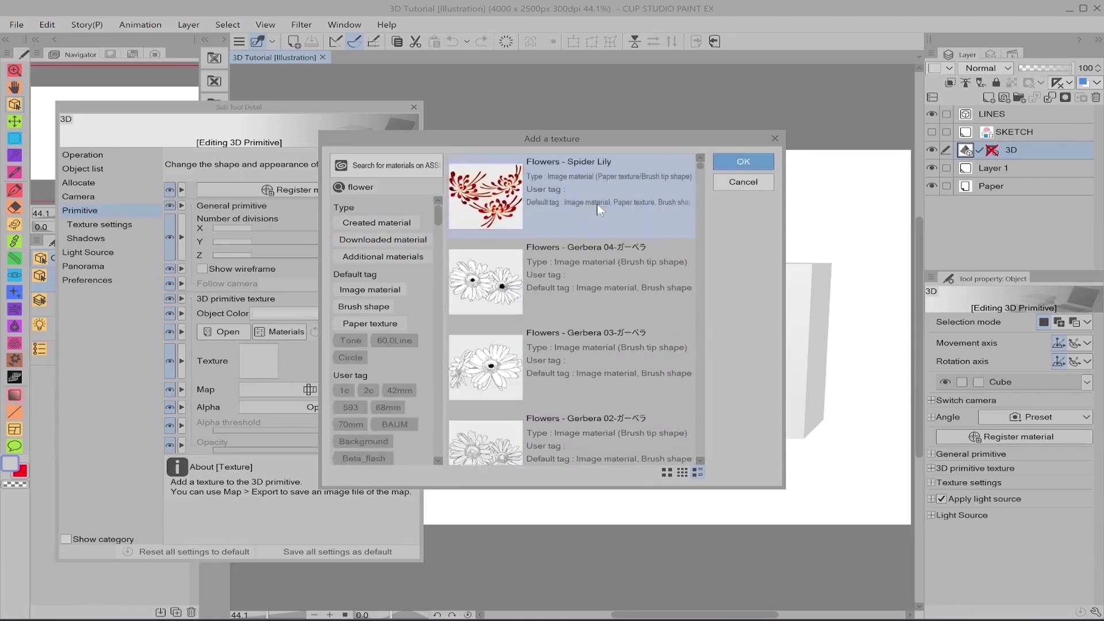
left_click(748, 162)
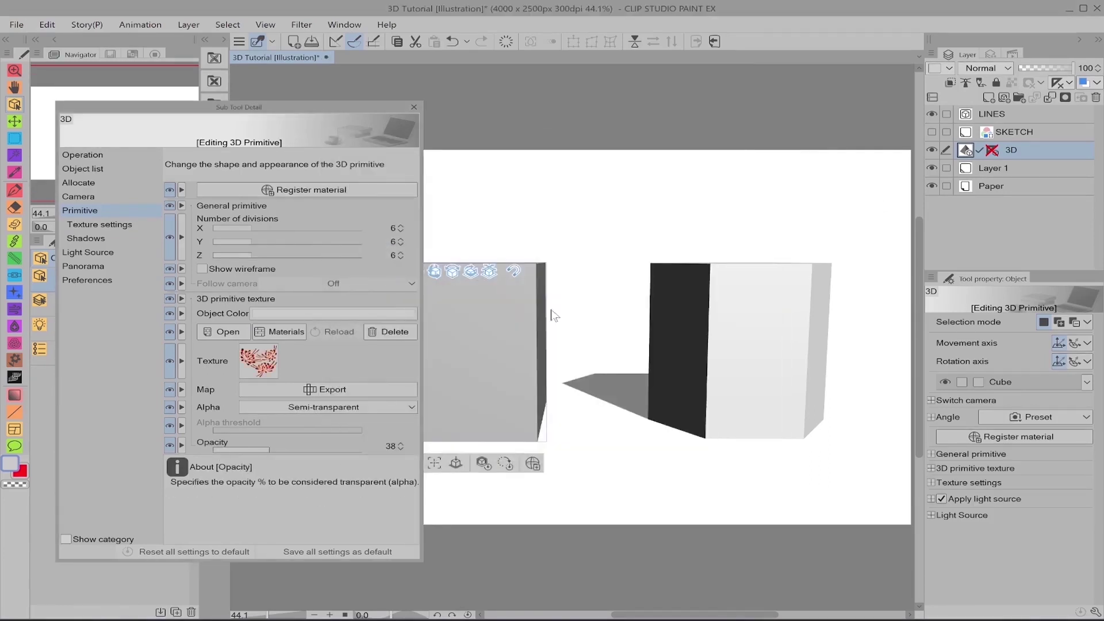
Raise the texture opacity to 100 and select the prism
left_click(287, 448)
left_click_drag(289, 448, 362, 448)
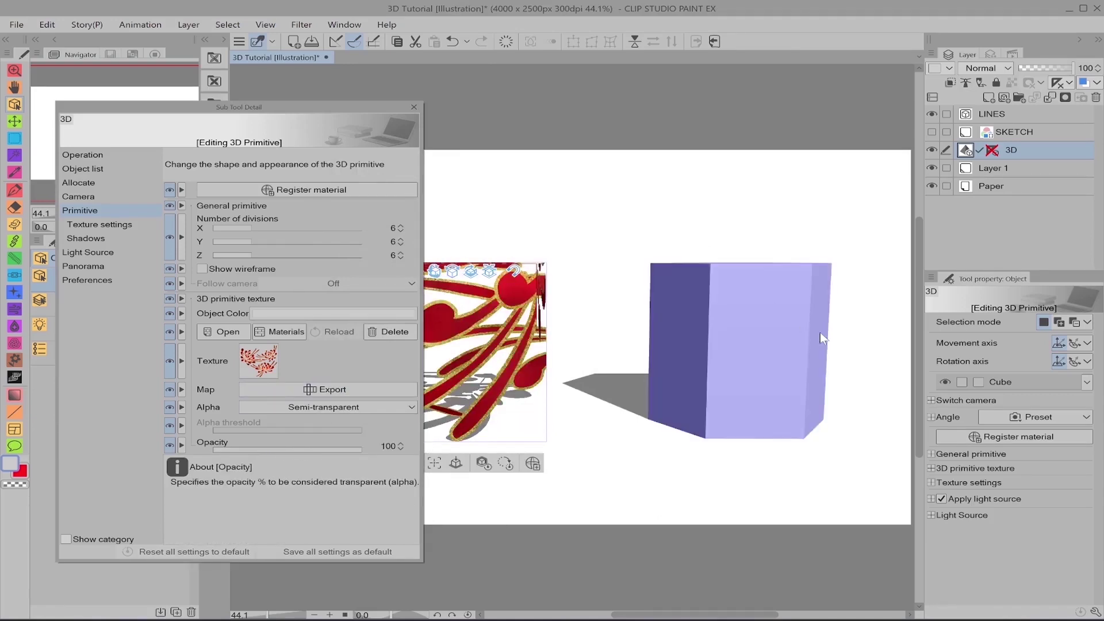
left_click(766, 331)
Set the texture scale ratio to 18.0 and position to W 15.2, H -30.6
left_click(139, 230)
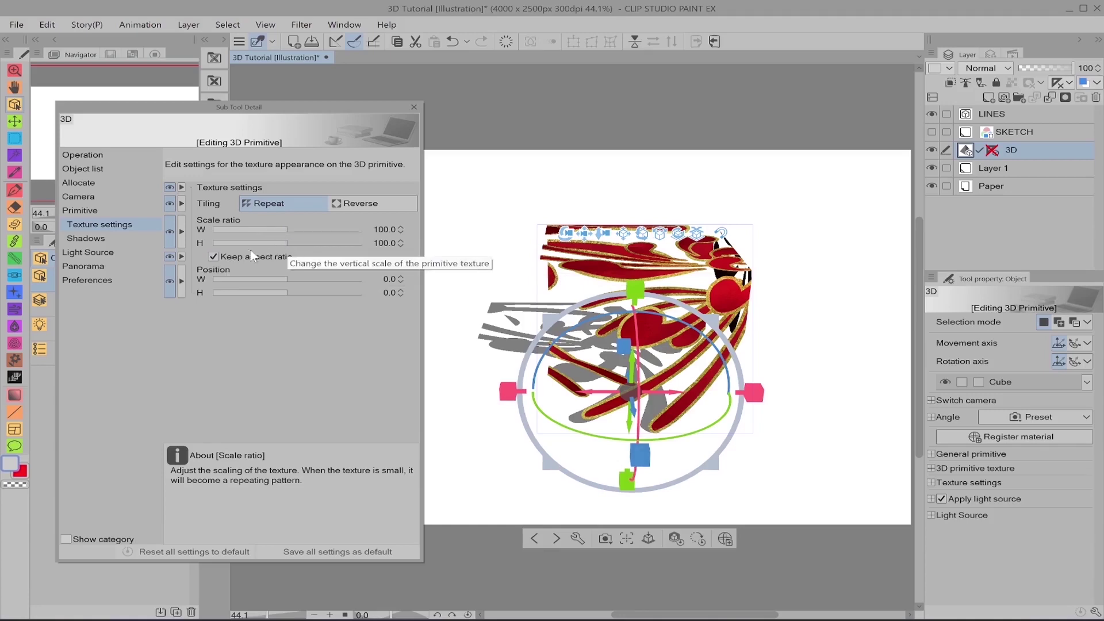
left_click_drag(266, 233, 245, 230)
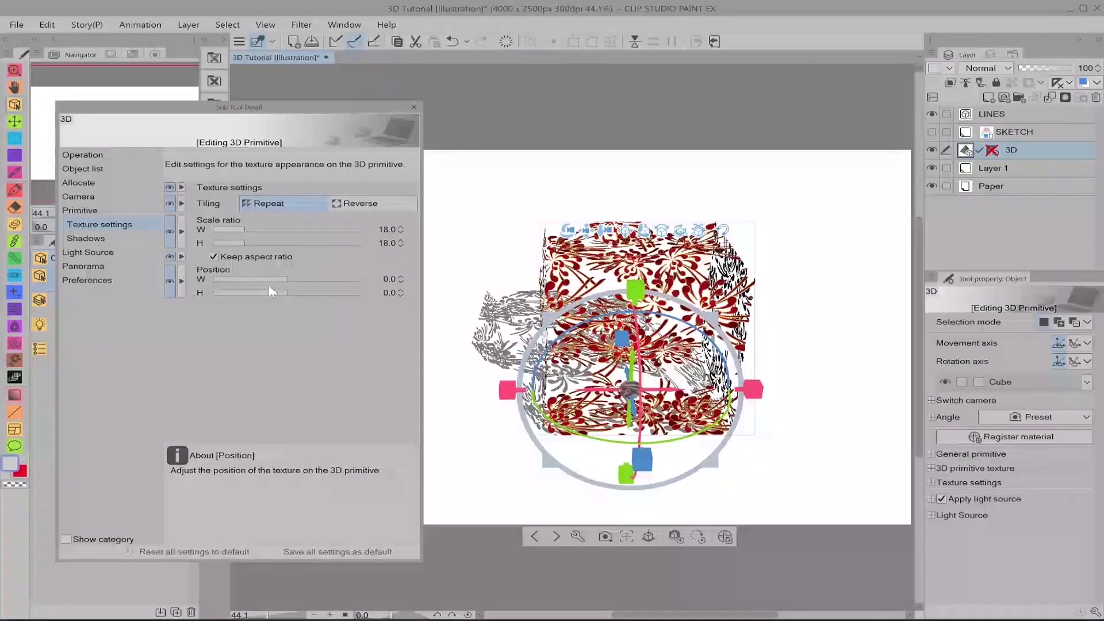
left_click(280, 278)
left_click_drag(281, 278, 265, 294)
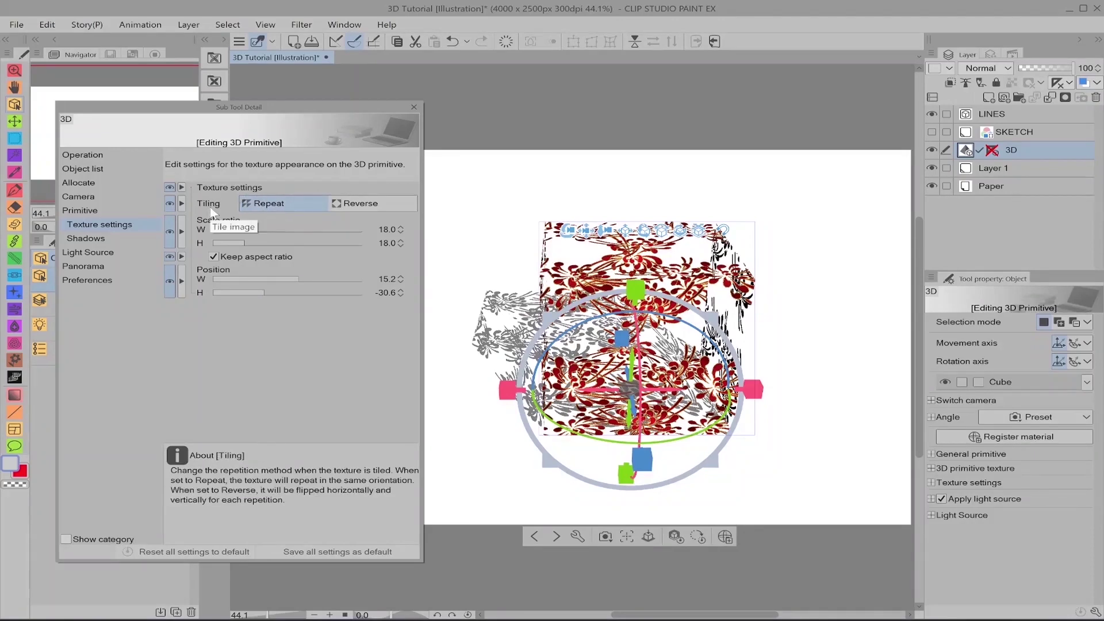